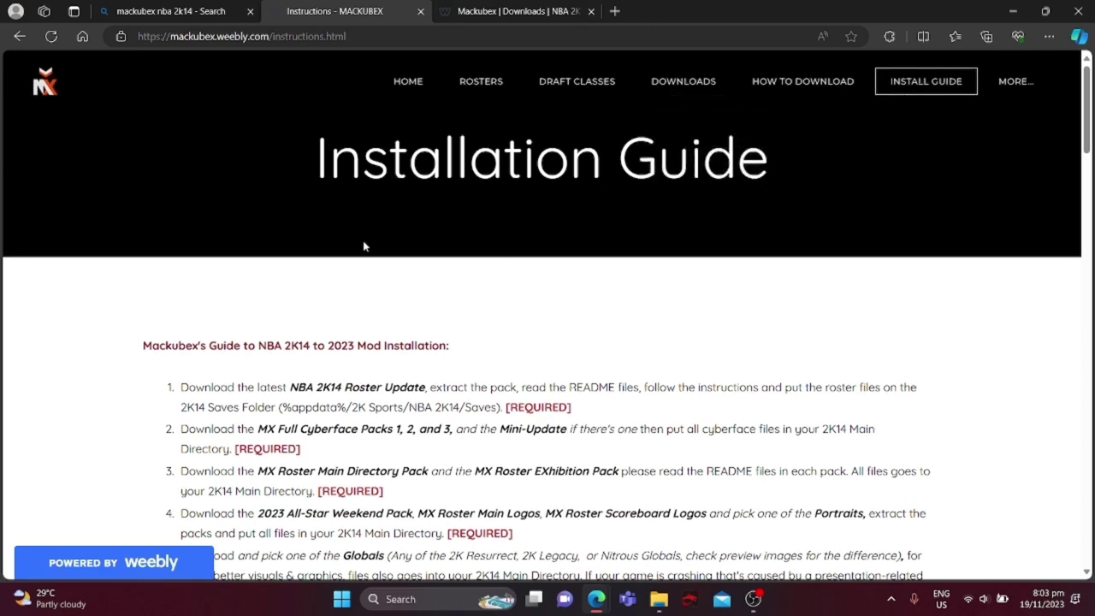
# Read through the required downloads and install locations in Mackubex's NBA 2K14 installation guide
pyautogui.scroll(-1, 363, 247)
pyautogui.scroll(-1, 510, 450)
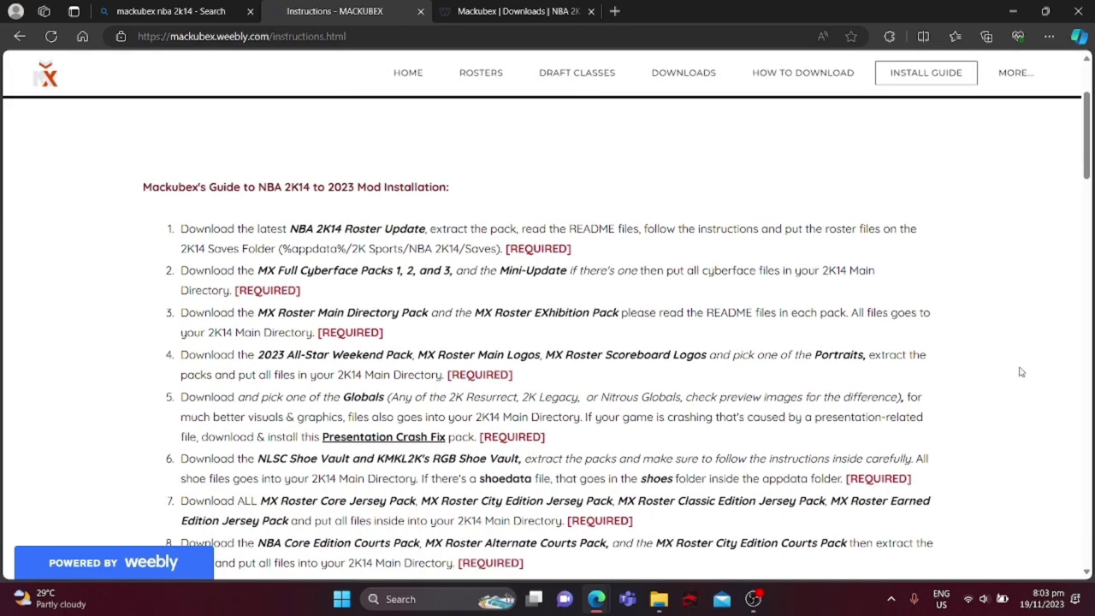
pyautogui.scroll(-1, 623, 376)
pyautogui.scroll(-3, 167, 282)
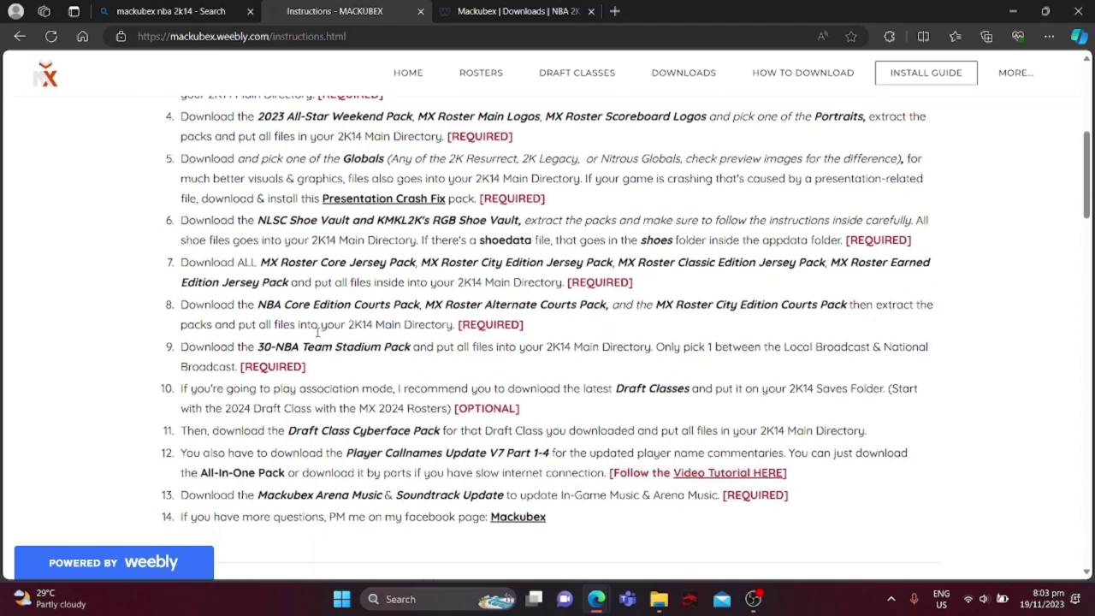
pyautogui.scroll(4, 431, 437)
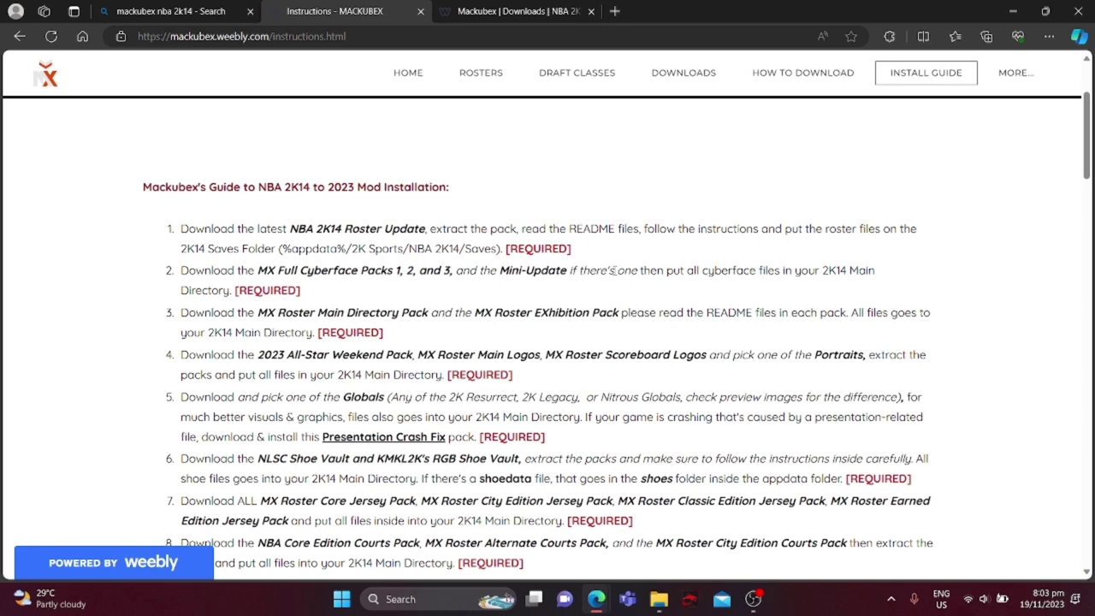
pyautogui.scroll(-4, 335, 307)
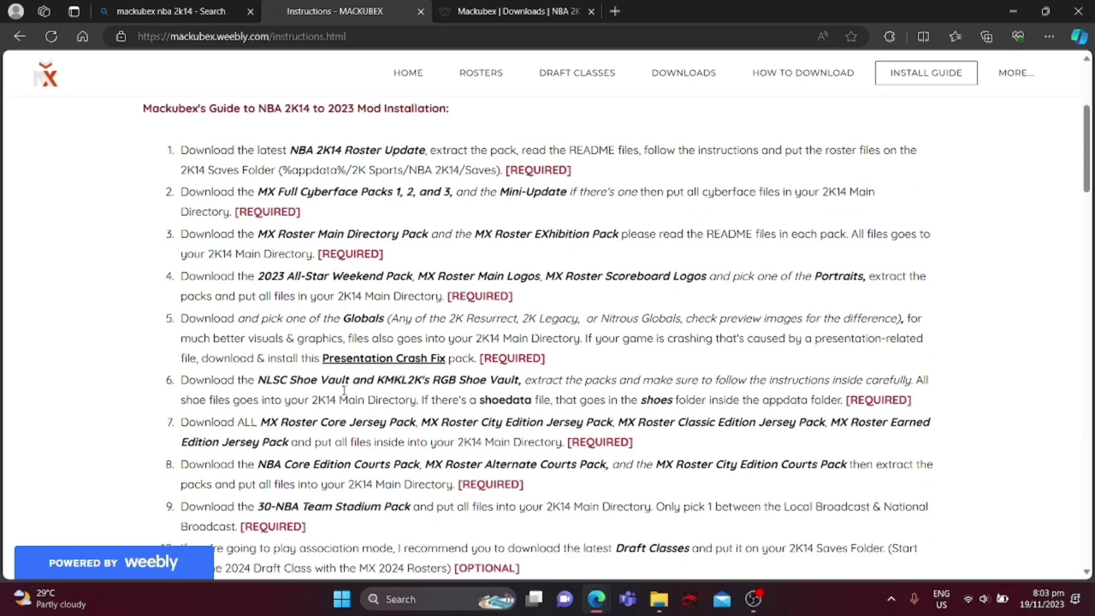
pyautogui.scroll(4, 368, 409)
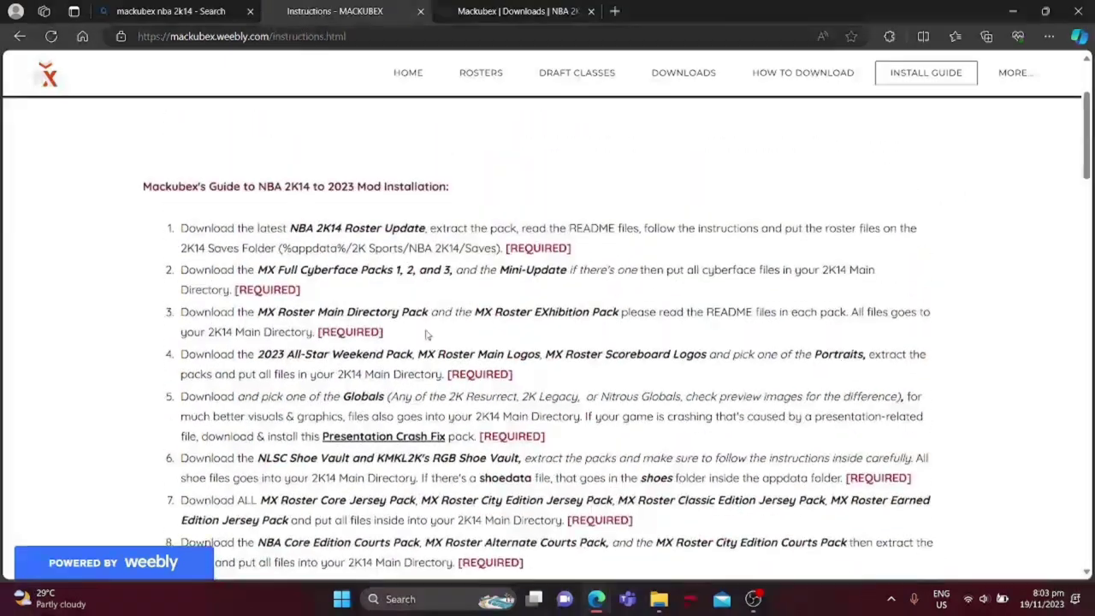
# Compare the Mackubex Downloads page with the packs required by the installation guide
pyautogui.click(548, 11)
pyautogui.scroll(-1, 876, 441)
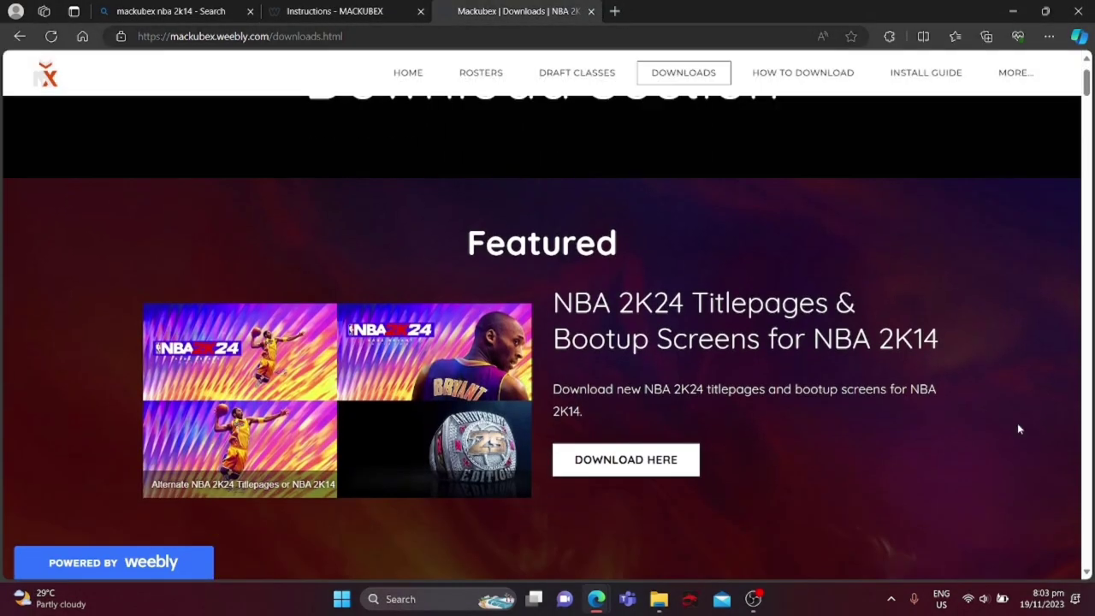
pyautogui.click(333, 11)
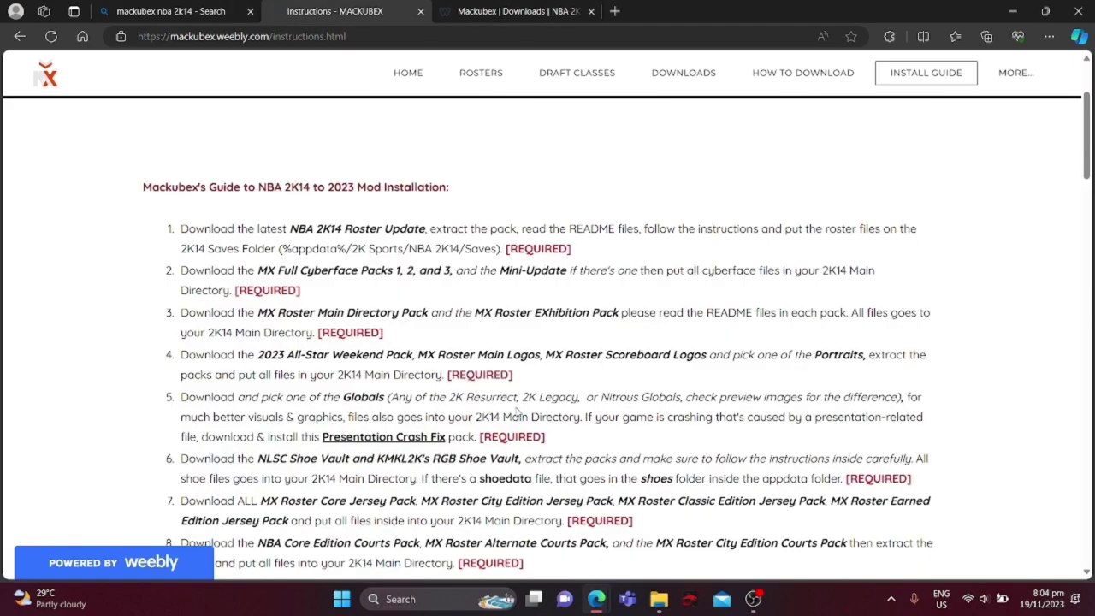
pyautogui.click(518, 11)
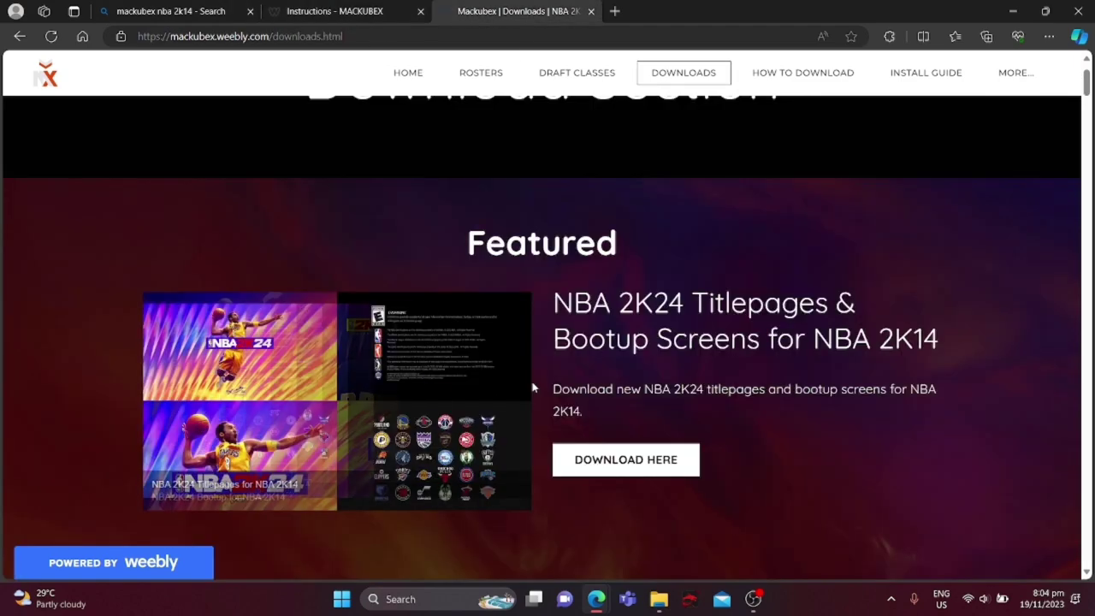
pyautogui.scroll(-1, 426, 382)
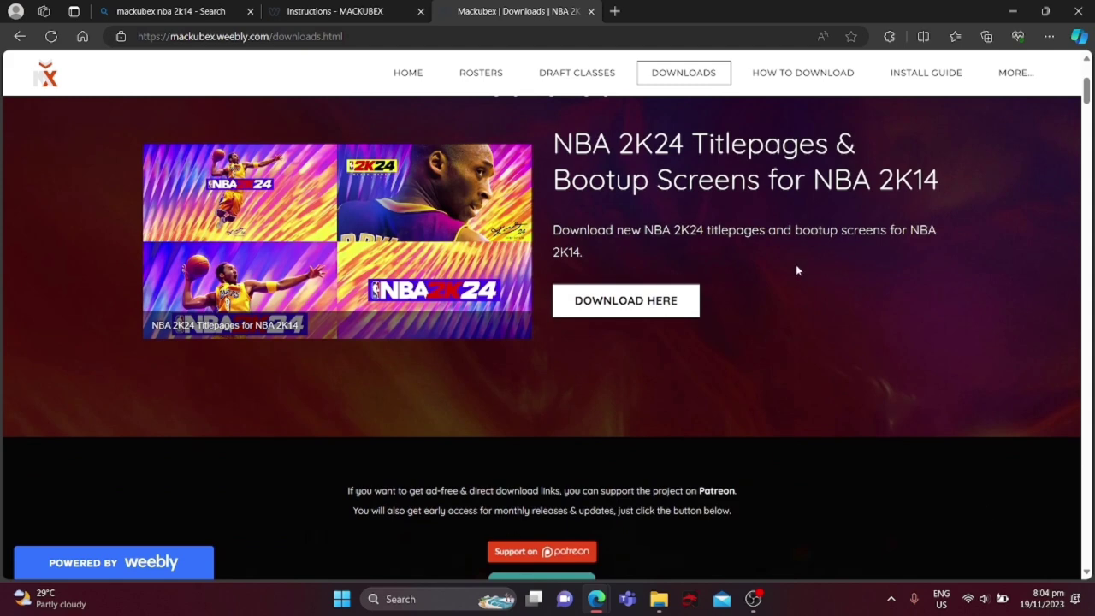
pyautogui.click(342, 10)
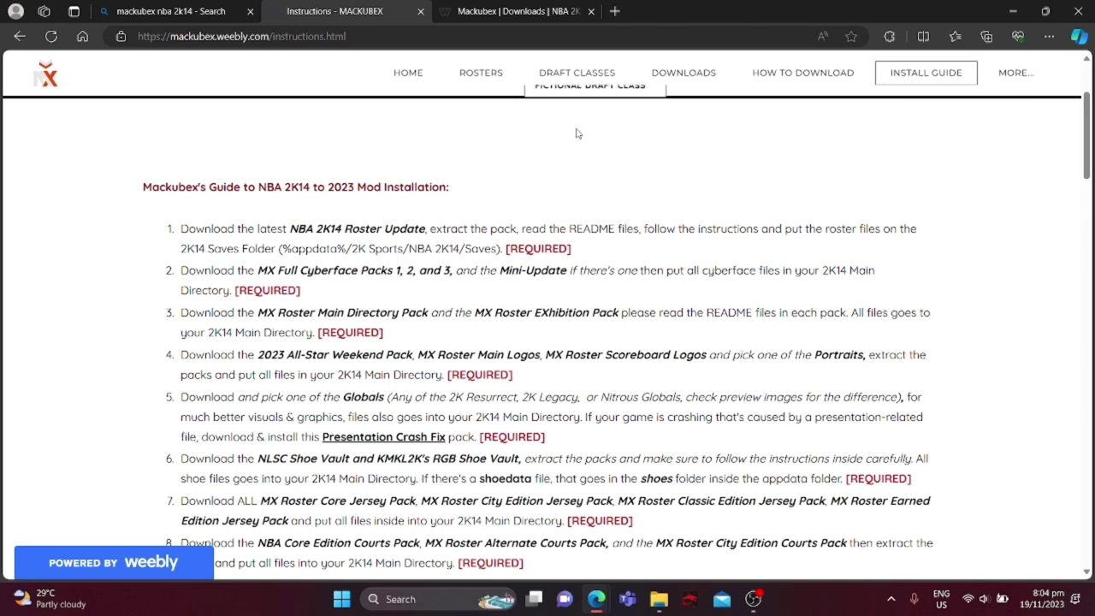
pyautogui.click(476, 6)
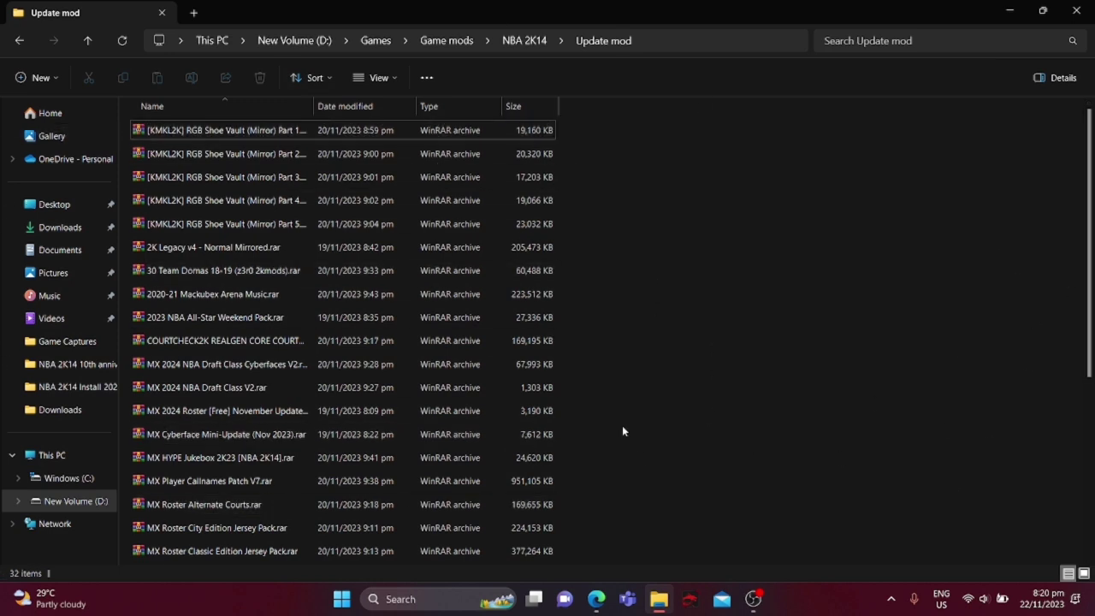
# Extract the [KMKL2K] RGB Shoe Vault (Mirror) Part 1 archive directly into the Update mod folder with WinRAR
pyautogui.scroll(-5, 606, 394)
pyautogui.scroll(1, 585, 466)
pyautogui.scroll(3, 590, 453)
pyautogui.scroll(-5, 662, 260)
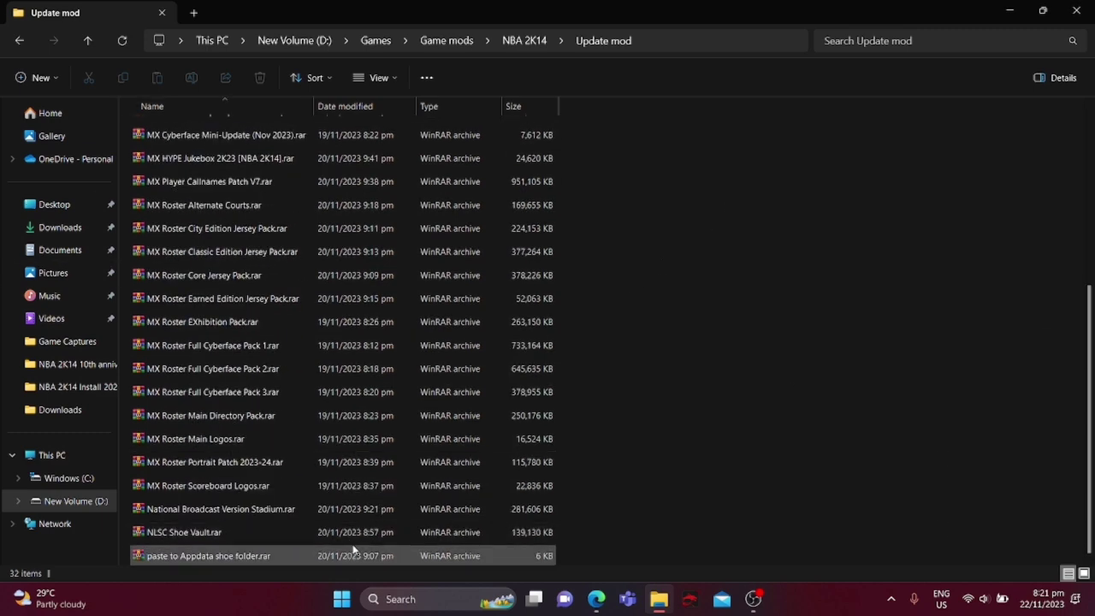
pyautogui.scroll(5, 456, 389)
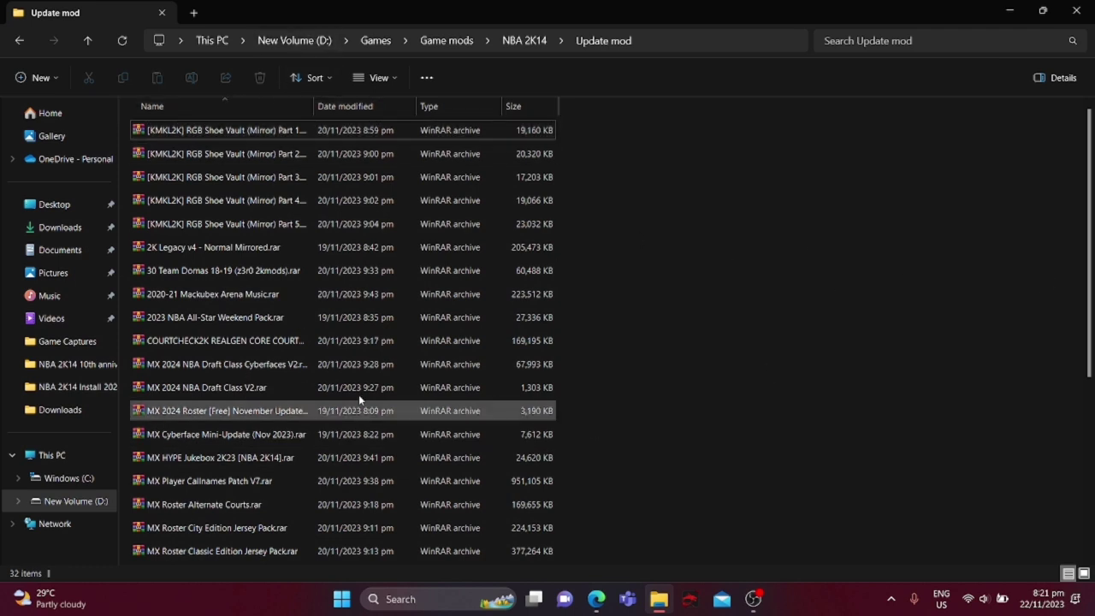
pyautogui.rightClick(218, 132)
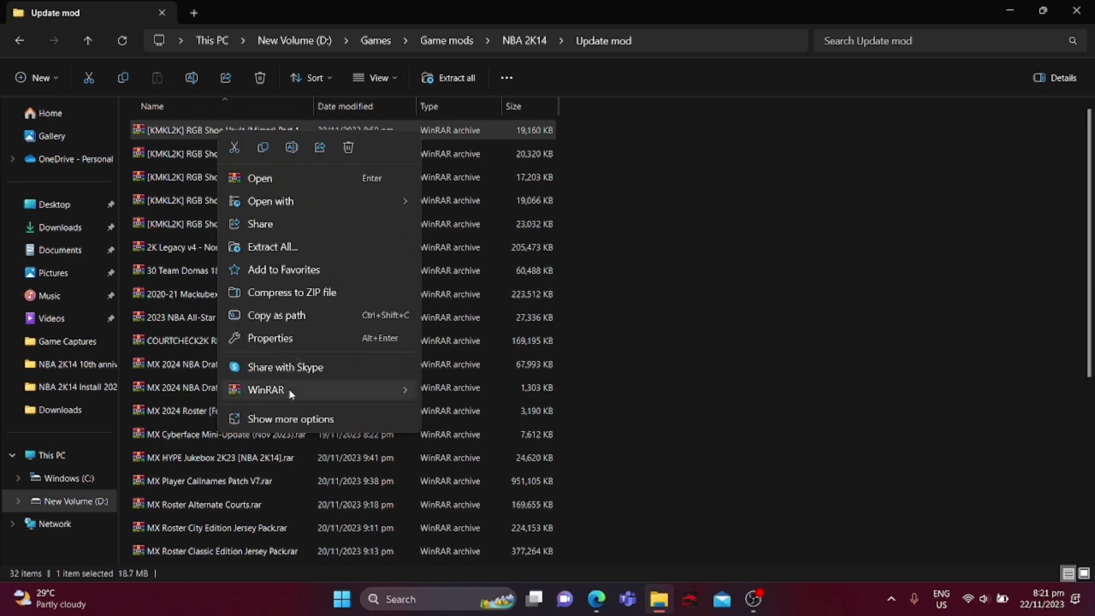
pyautogui.moveTo(363, 392)
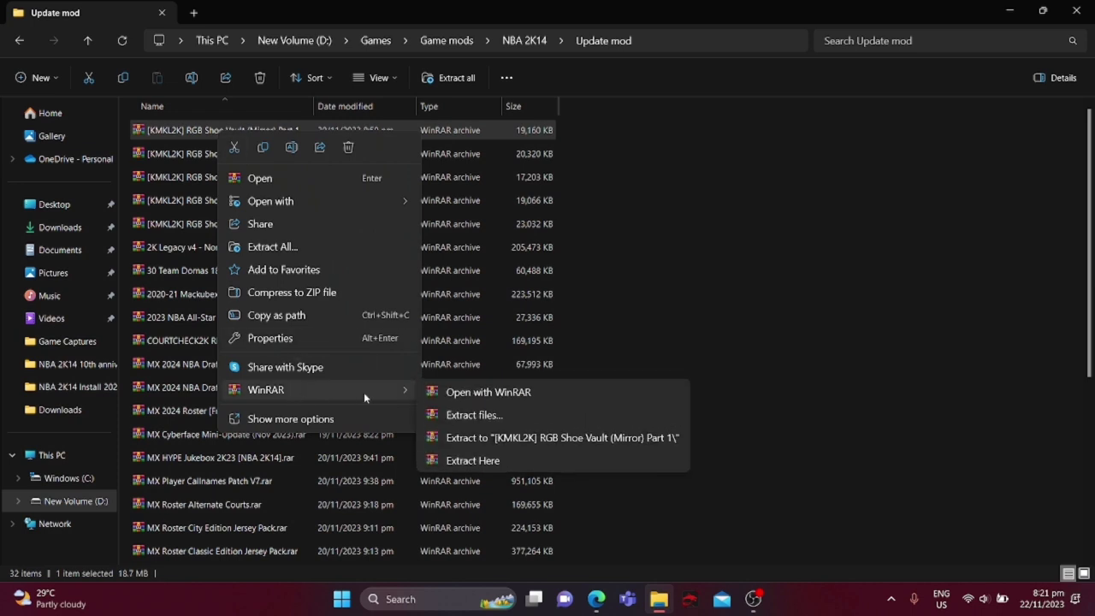
pyautogui.click(456, 461)
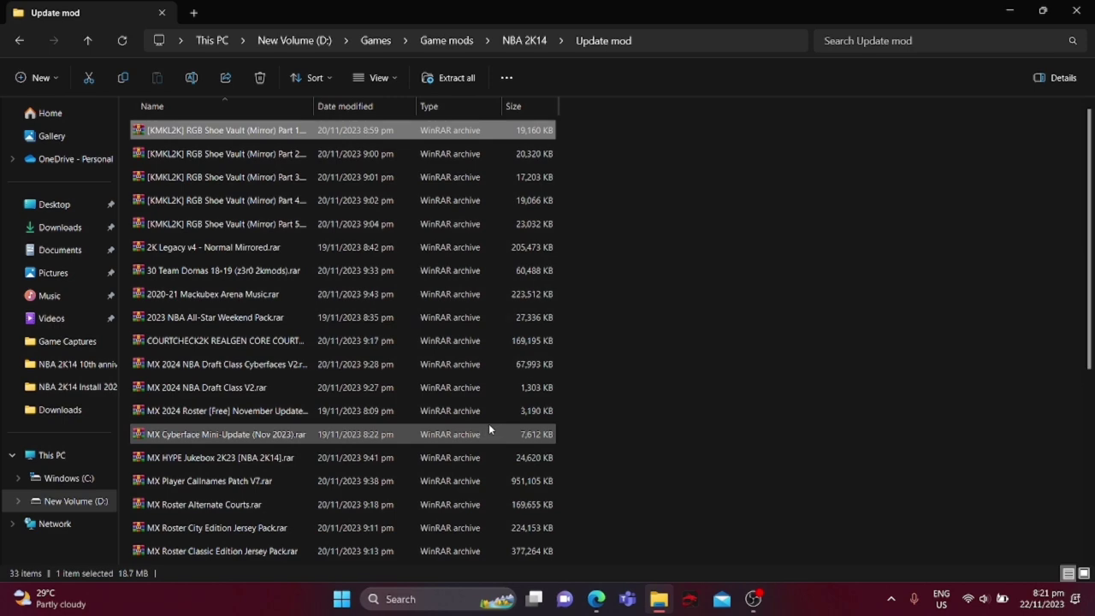
# Check for the extracted Part 1 shoe vault folder and delete its original RAR archive
pyautogui.scroll(-5, 488, 423)
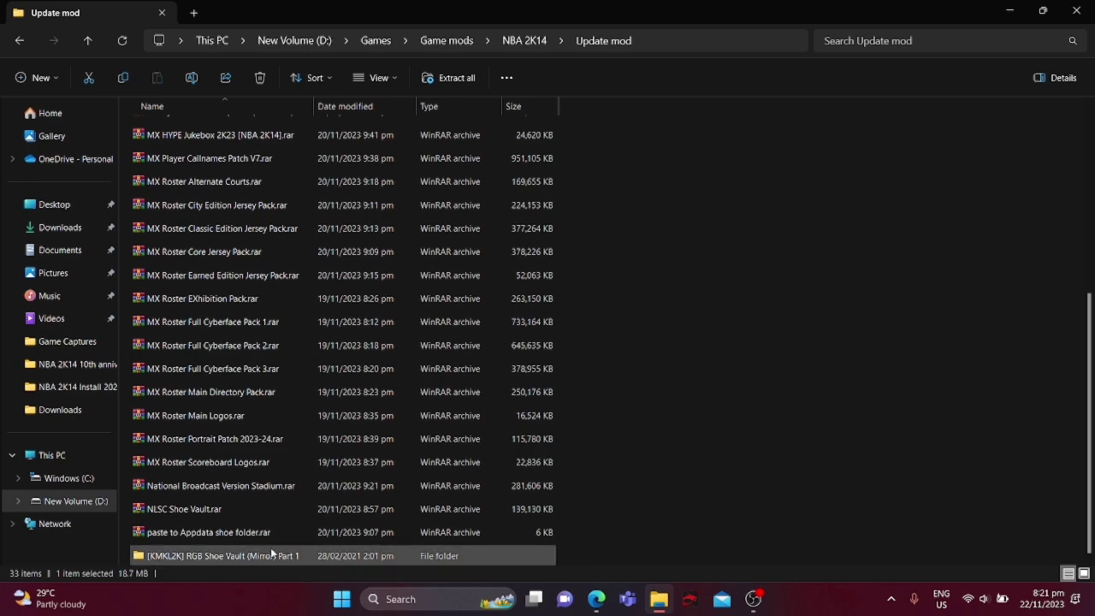
pyautogui.scroll(5, 653, 443)
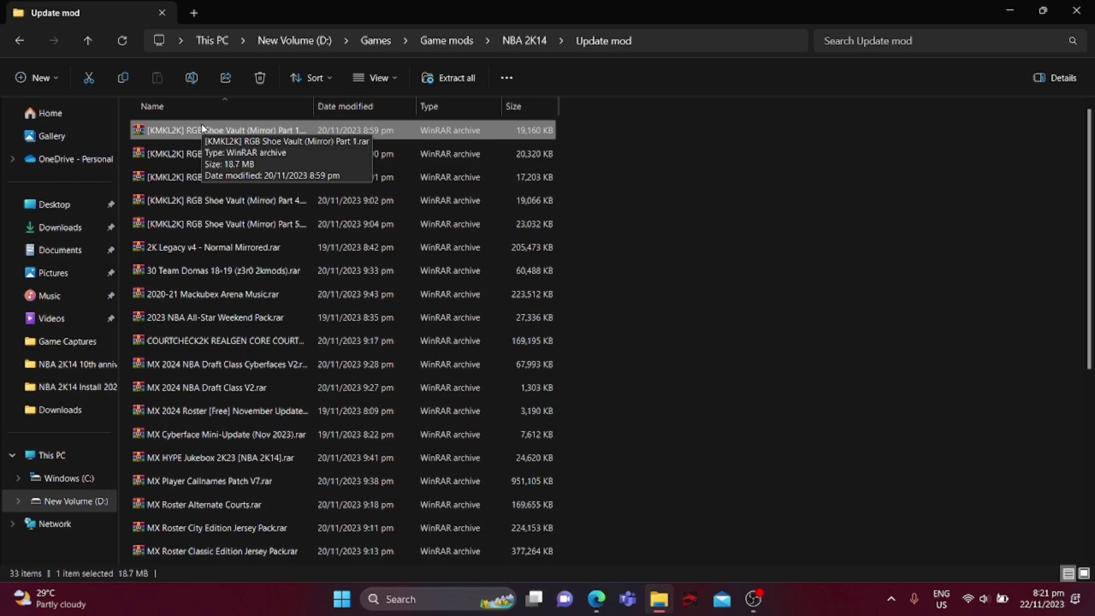
pyautogui.press('Delete')
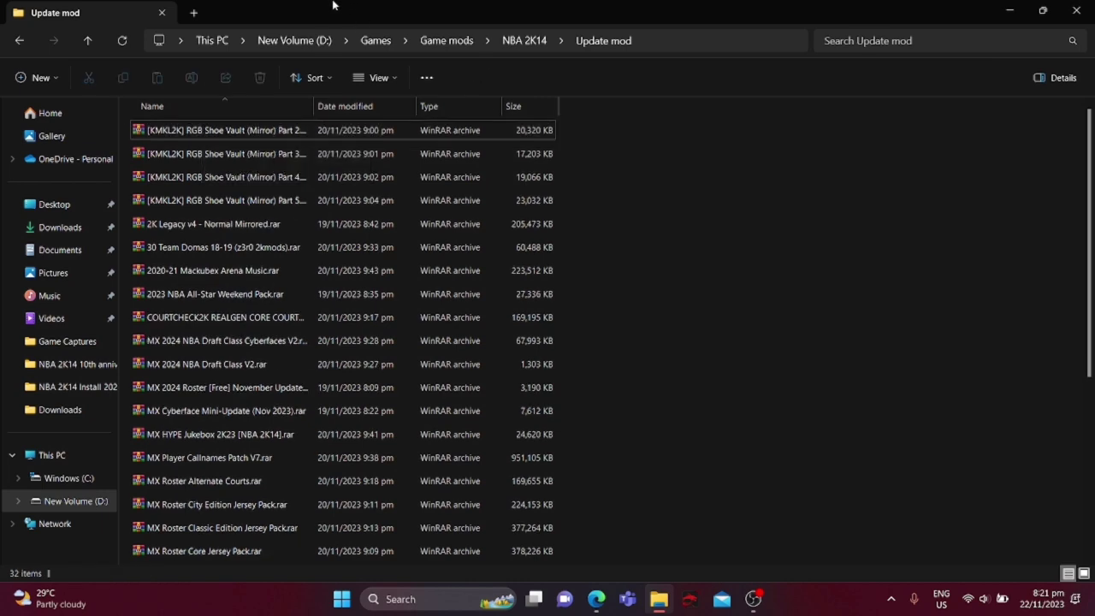
# Review all extracted mod folders in Update mod and recheck the Mackubex installation guide
pyautogui.scroll(-5, 343, 254)
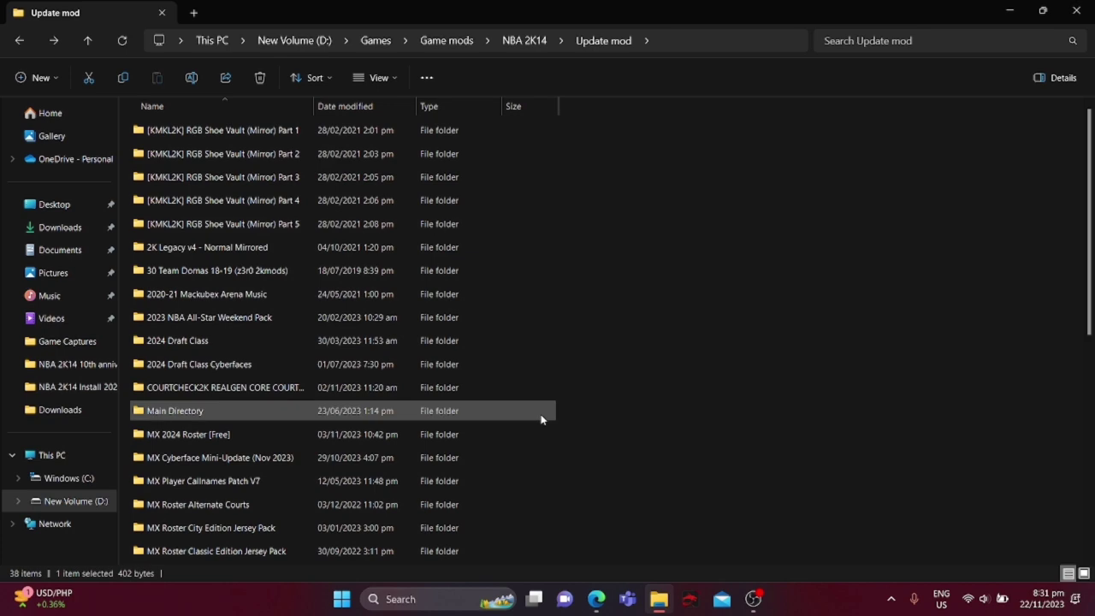
pyautogui.scroll(-7, 541, 416)
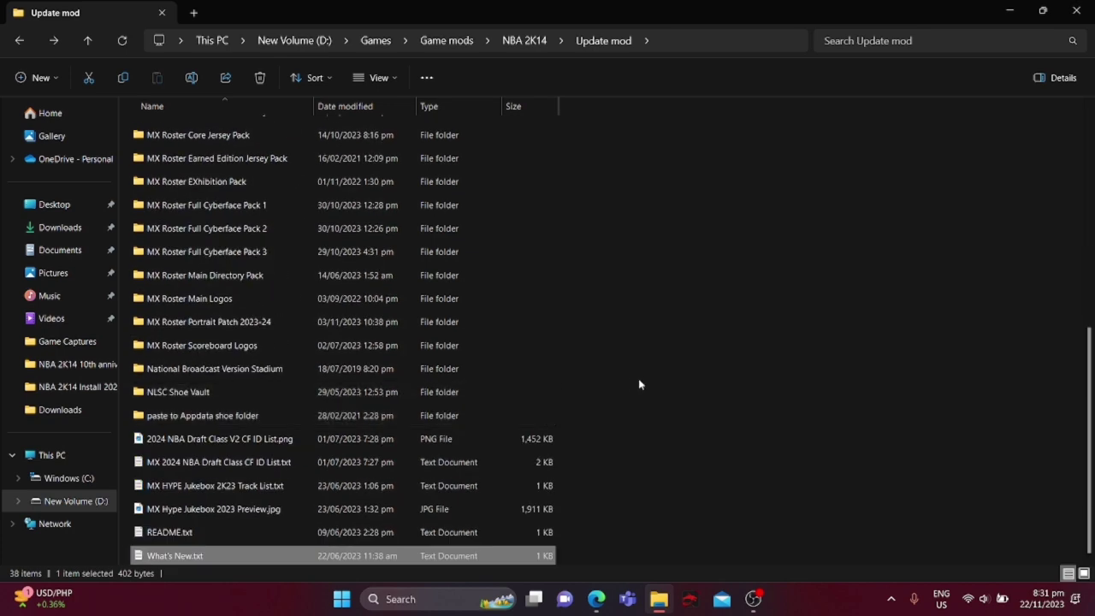
pyautogui.scroll(7, 631, 381)
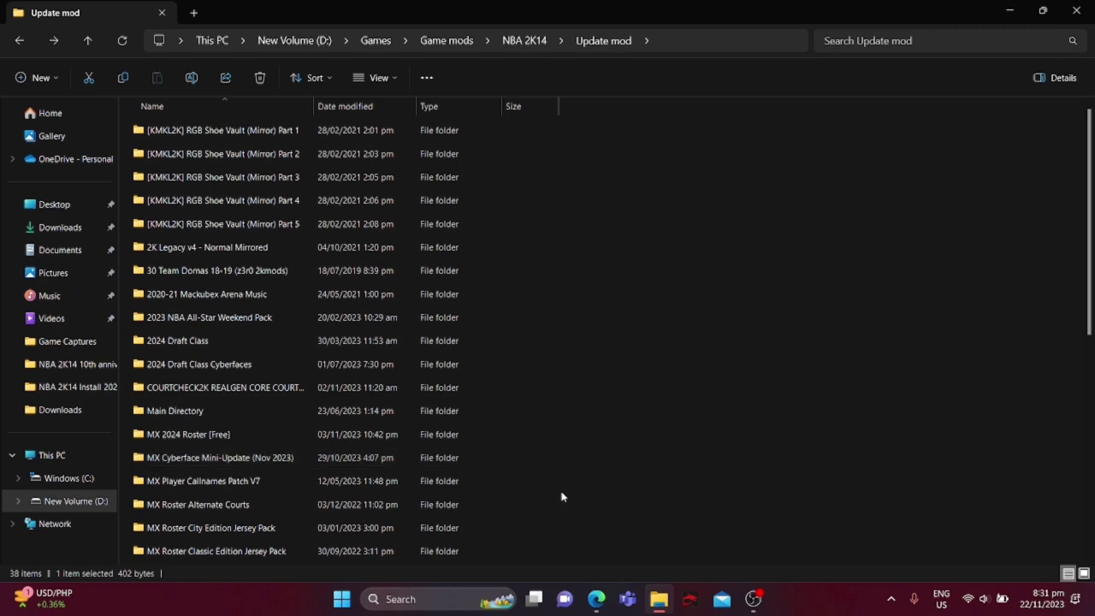
pyautogui.click(595, 605)
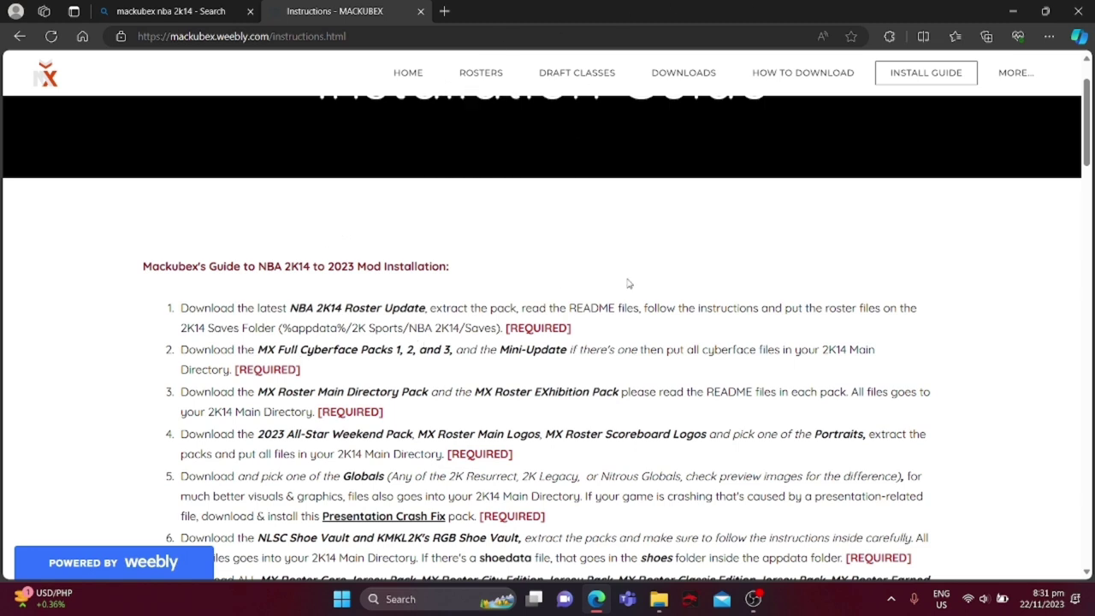
pyautogui.click(1010, 9)
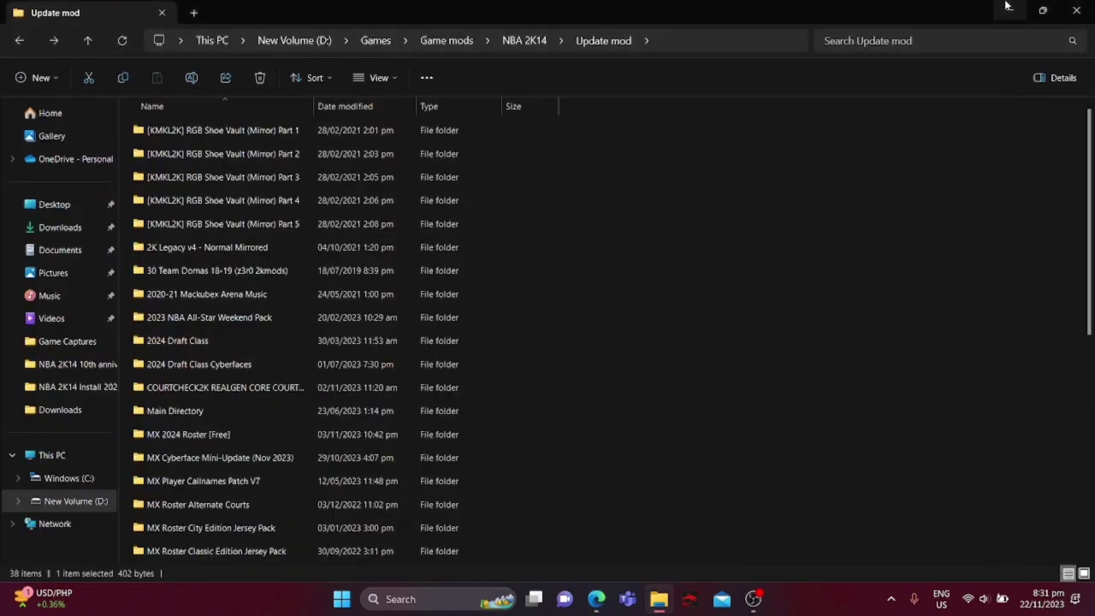
# Open the file location of the nba2k14.exe shortcut stored in the desktop's Games folder
pyautogui.click(1008, 10)
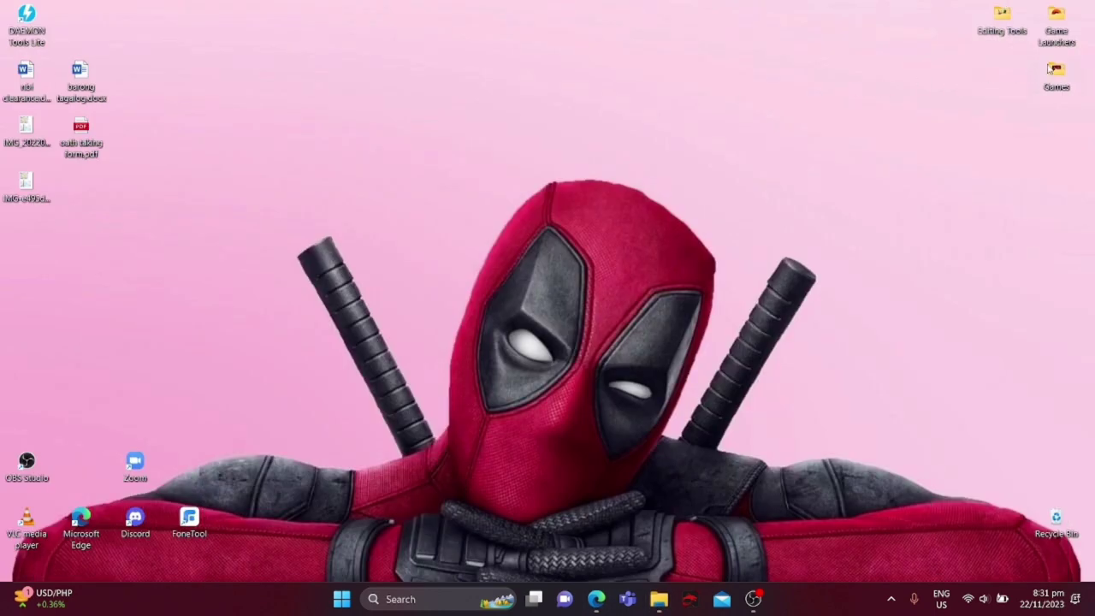
pyautogui.doubleClick(1052, 71)
pyautogui.click(930, 203)
pyautogui.rightClick(930, 203)
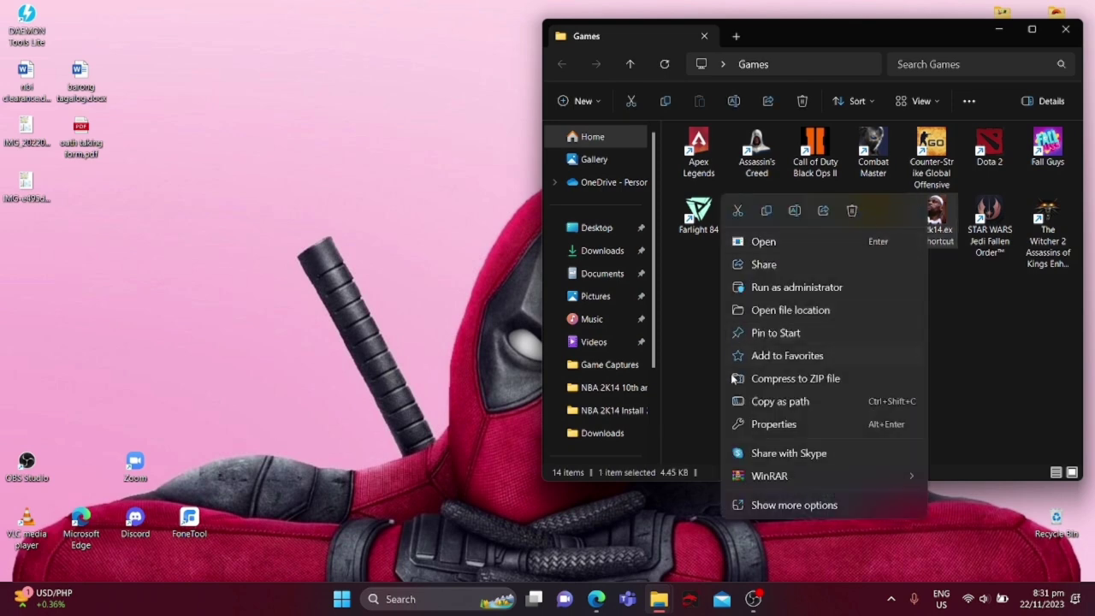
pyautogui.click(802, 311)
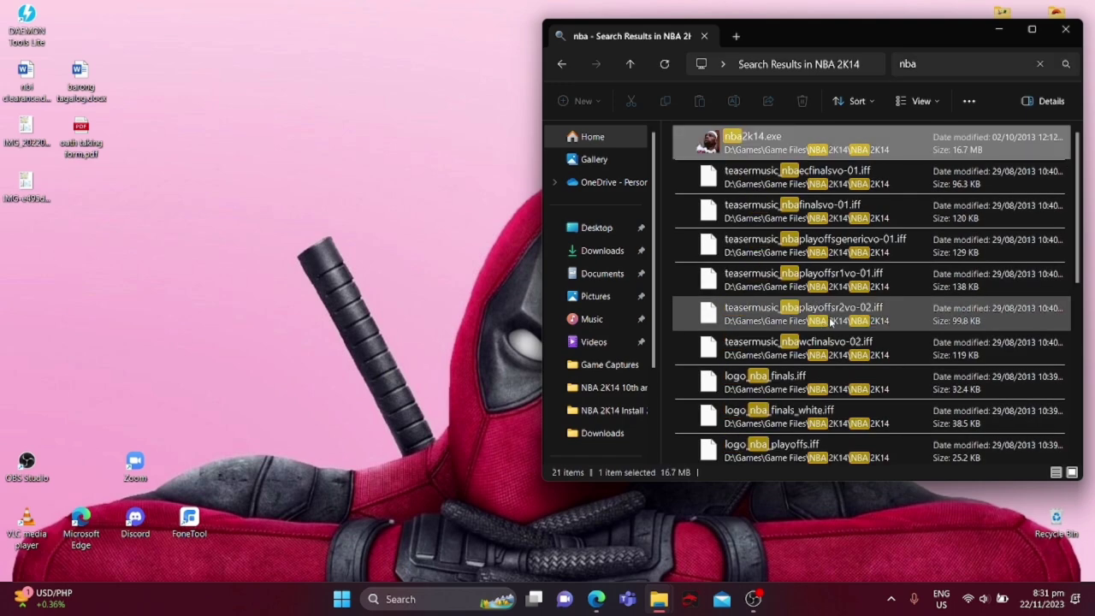
# Clear the "nba" search in the NBA 2K14 game folder and browse its files
pyautogui.click(1040, 65)
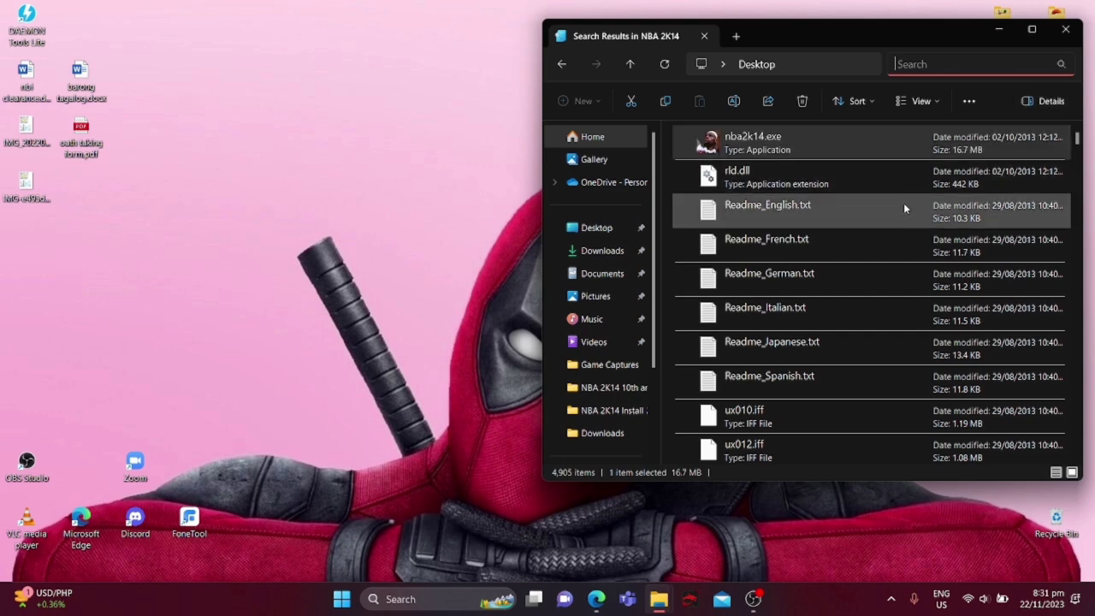
pyautogui.scroll(-10, 891, 261)
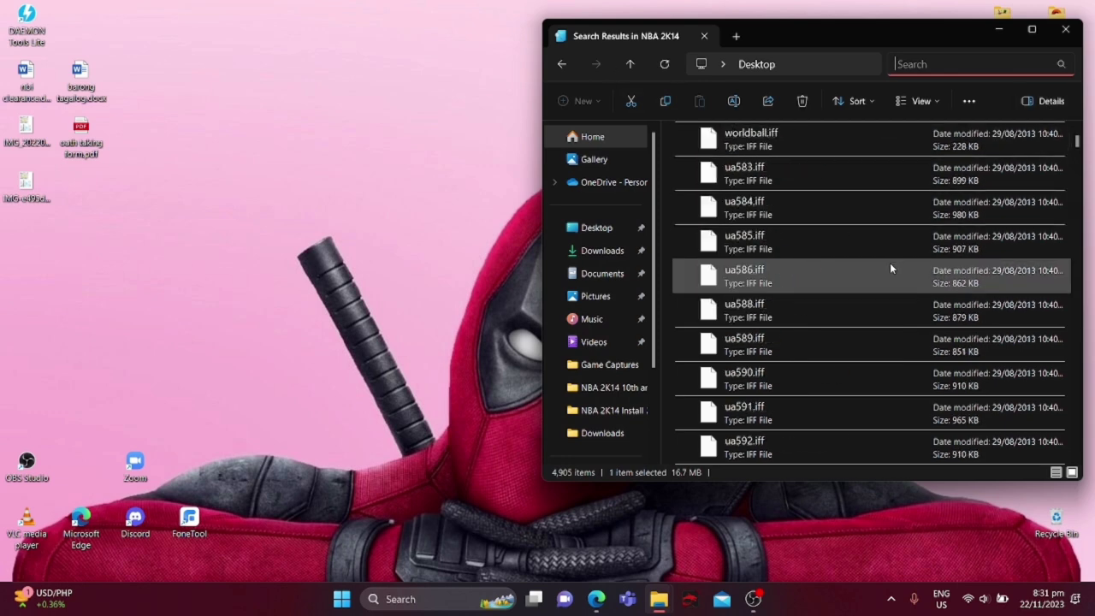
pyautogui.scroll(-5, 890, 263)
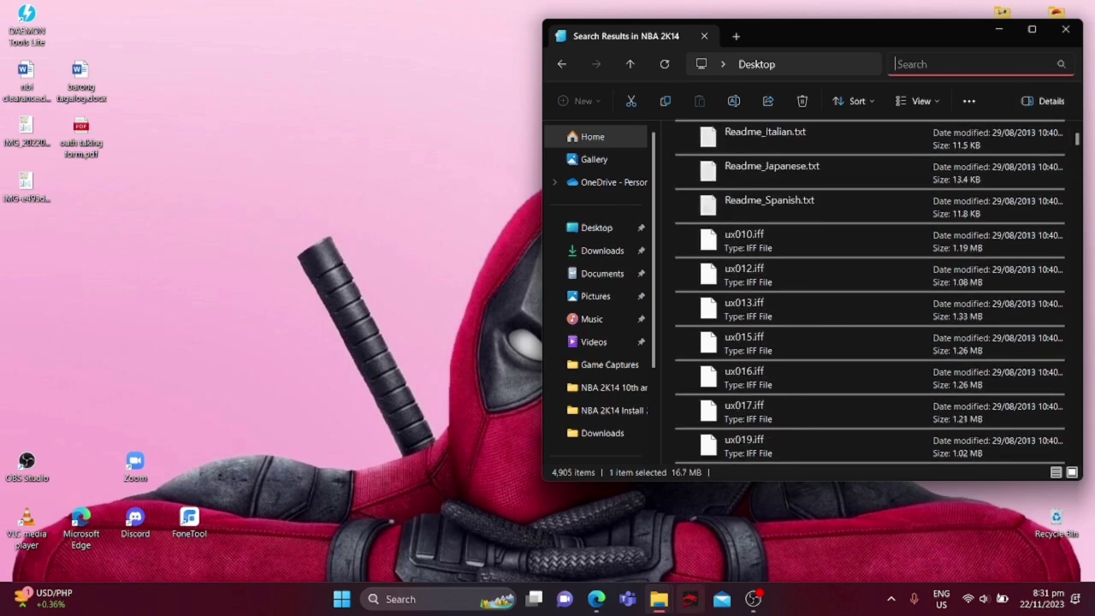
# Bring up the Update mod folder window, then minimize it to return to the game folder window
pyautogui.moveTo(659, 599)
pyautogui.click(591, 541)
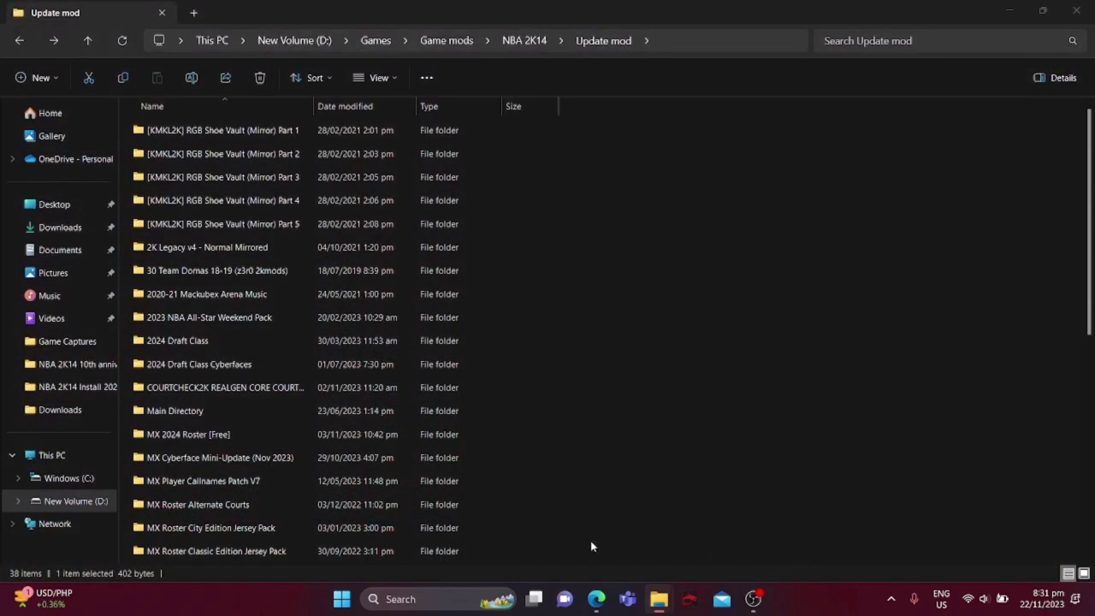
pyautogui.click(1002, 12)
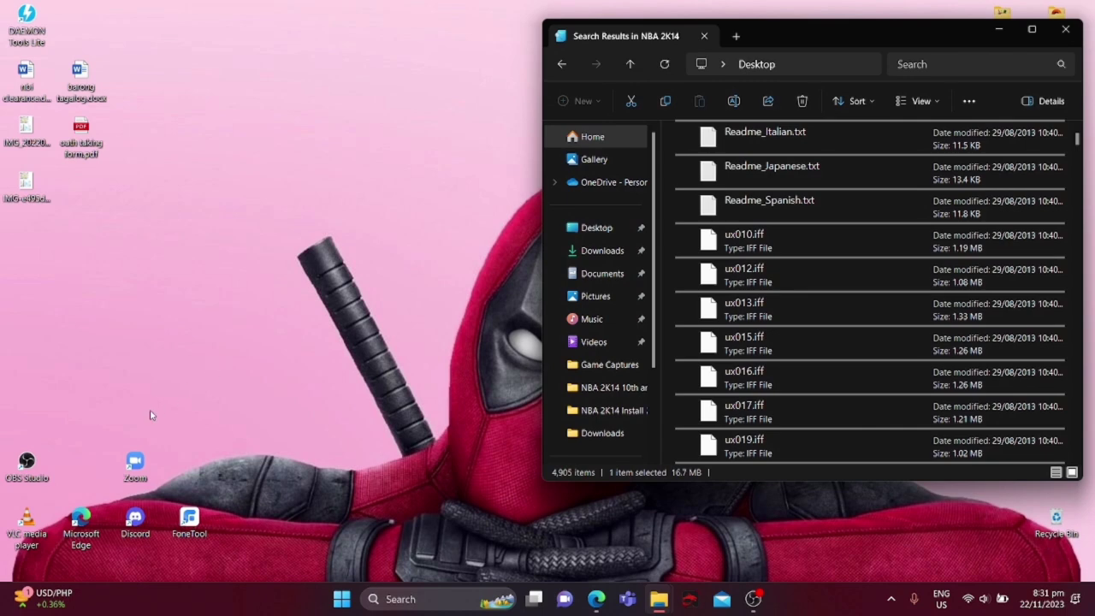
# Run %appdata% and open the NBA 2K14 folder inside 2K Sports
pyautogui.press('super+r')
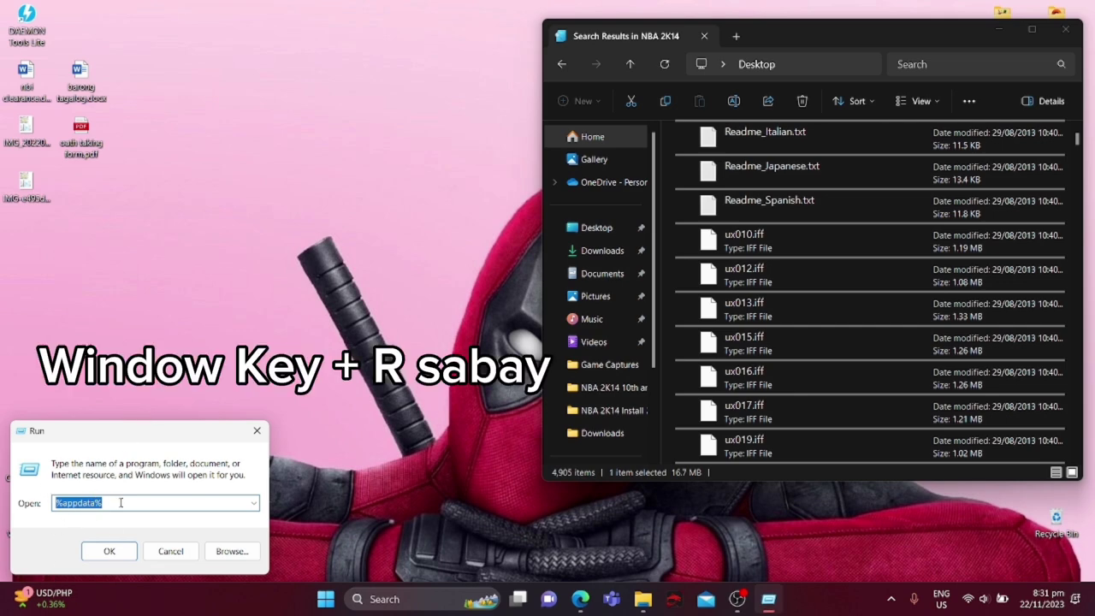
pyautogui.click(112, 551)
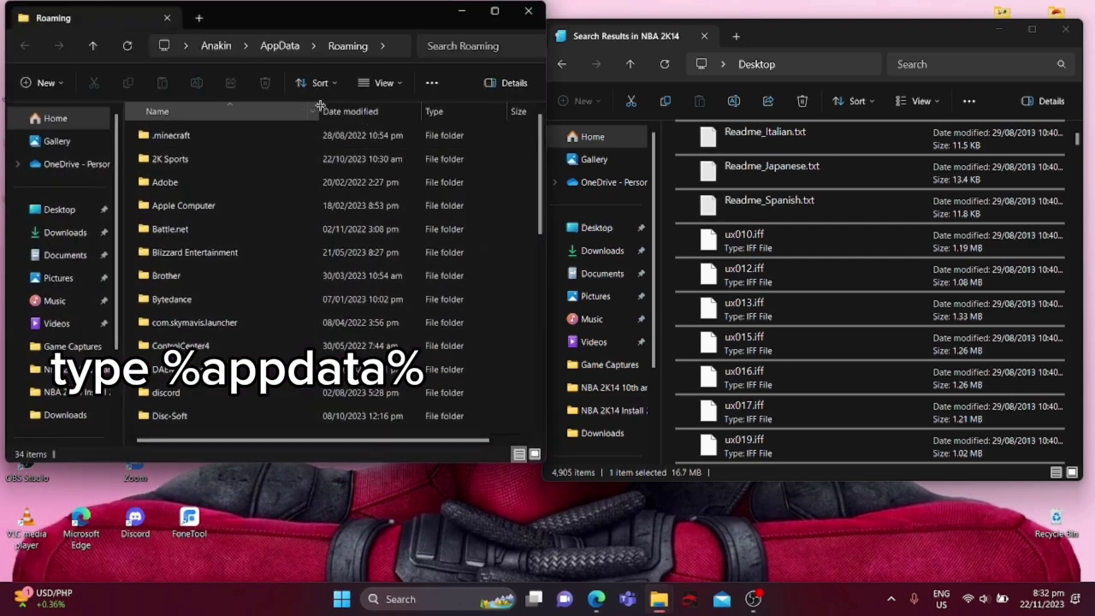
pyautogui.doubleClick(164, 159)
pyautogui.doubleClick(195, 135)
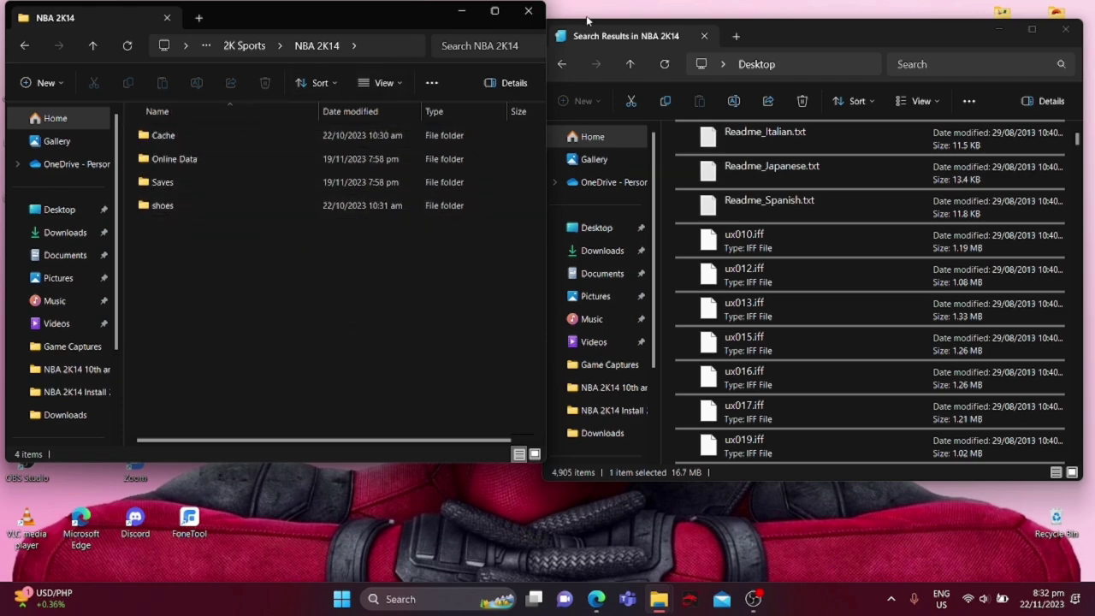
# Check the Mackubex install guide in Edge, and open the MX 2024 Roster [Free] folder inside Update mod in File Explorer
pyautogui.click(598, 602)
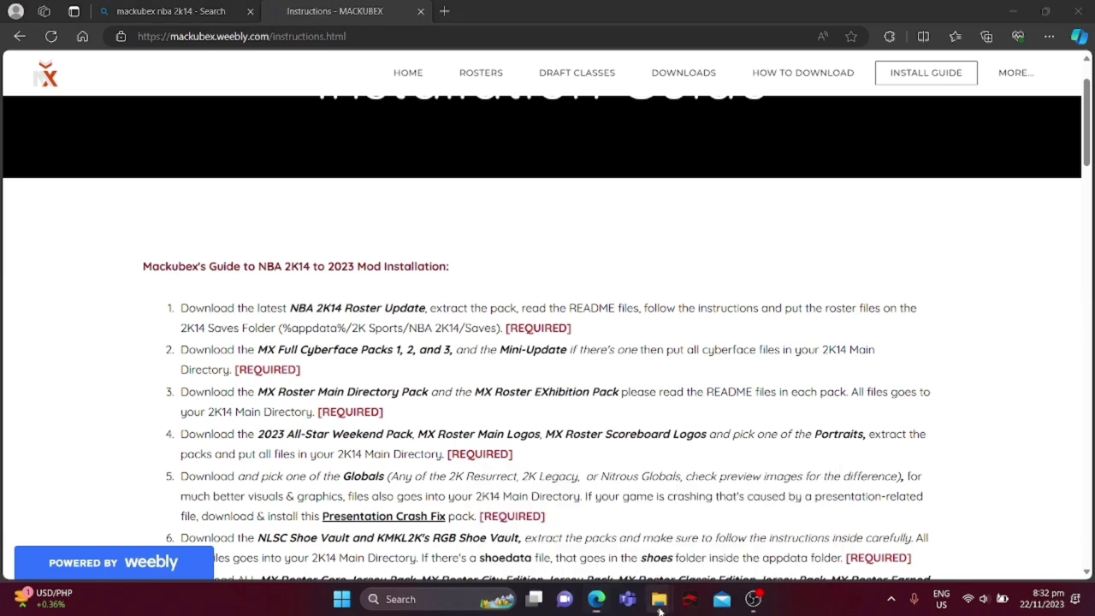
pyautogui.moveTo(657, 602)
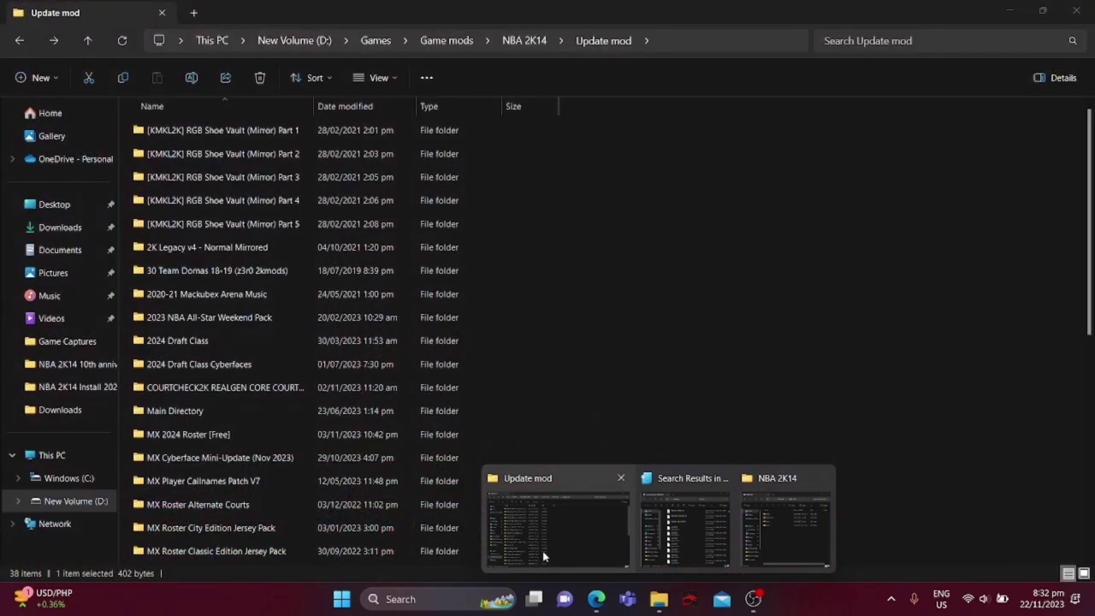
pyautogui.click(551, 537)
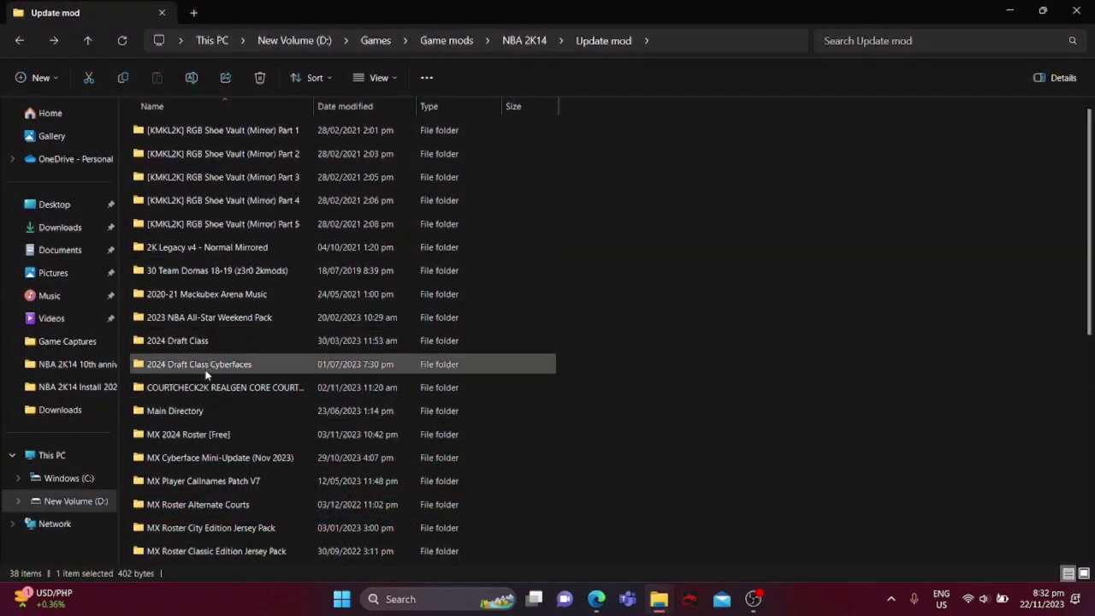
pyautogui.doubleClick(211, 439)
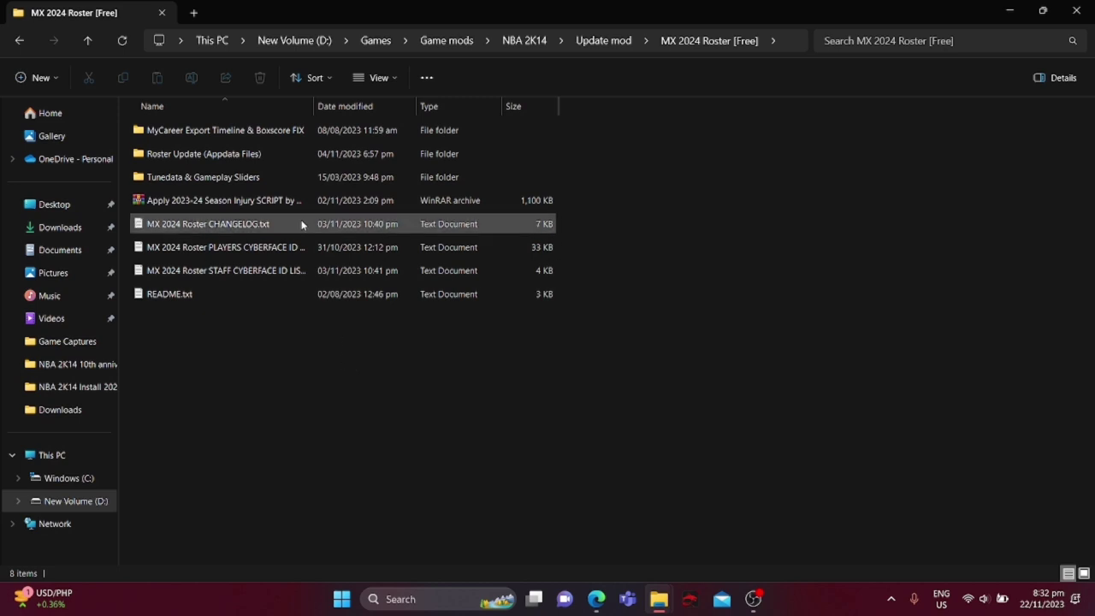
# Read README.txt in the MX 2024 Roster [Free] folder for the roster types and installation instructions, and close it
pyautogui.doubleClick(235, 300)
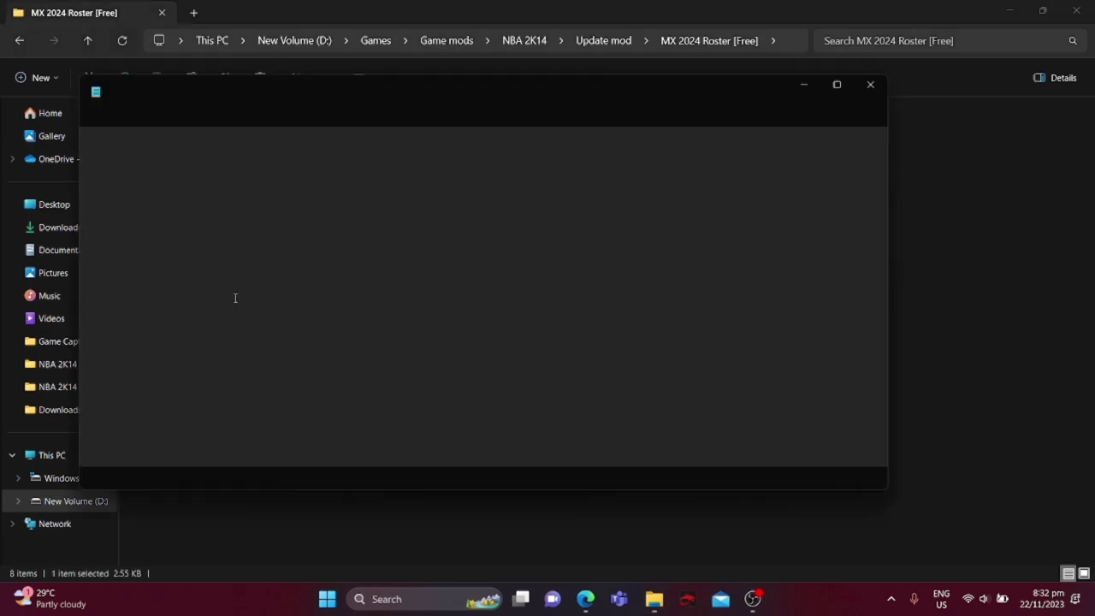
pyautogui.scroll(-5, 447, 352)
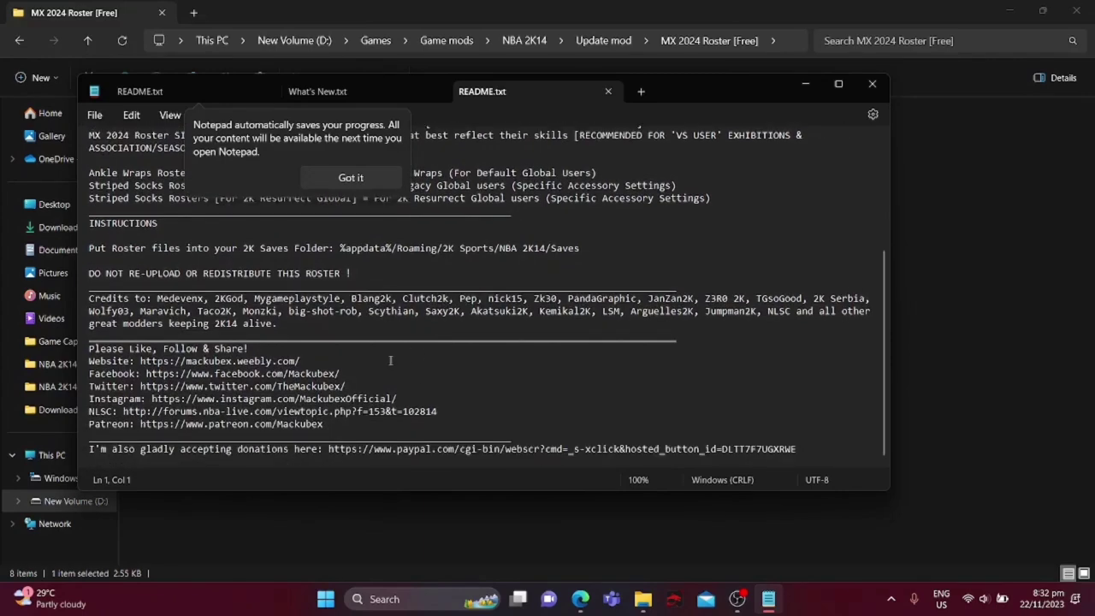
pyautogui.scroll(5, 445, 353)
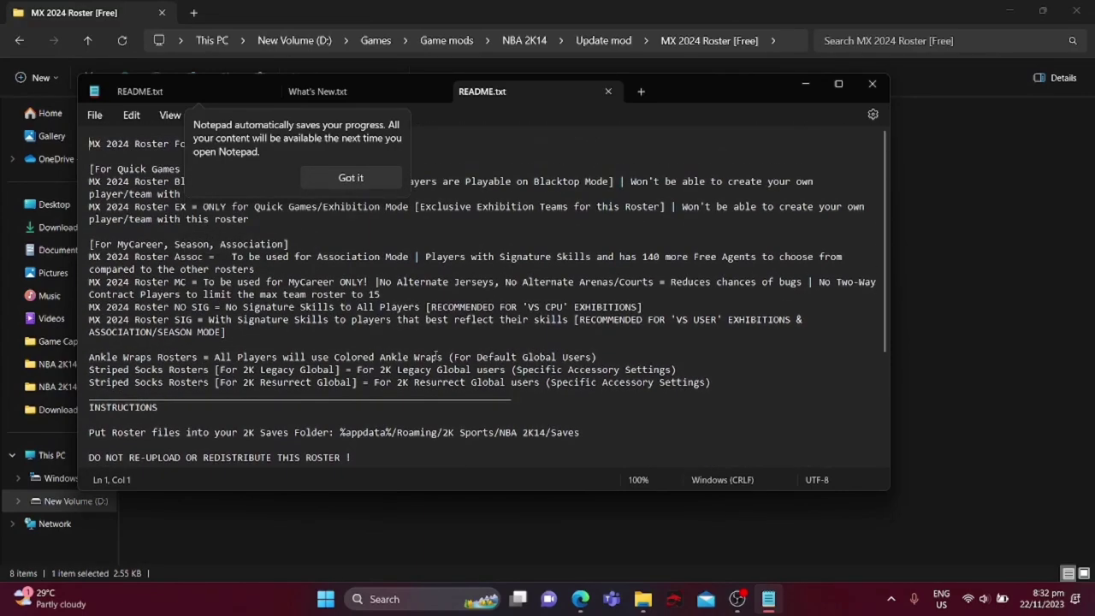
pyautogui.click(872, 84)
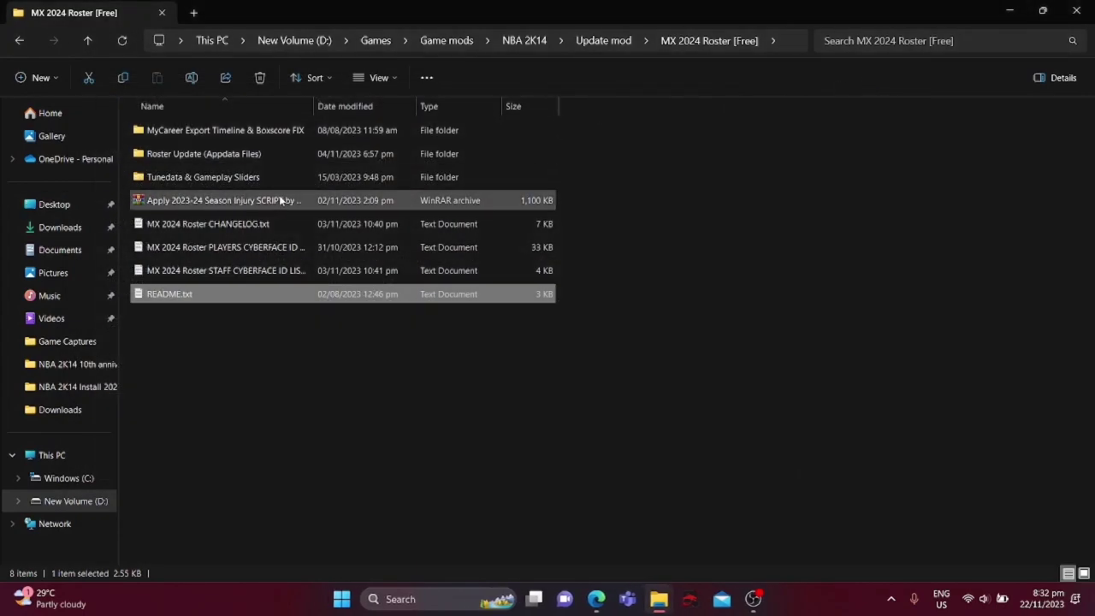
# Extract the Apply 2023-24 Season Injury SCRIPT archive into the MX 2024 Roster [Free] folder
pyautogui.rightClick(261, 204)
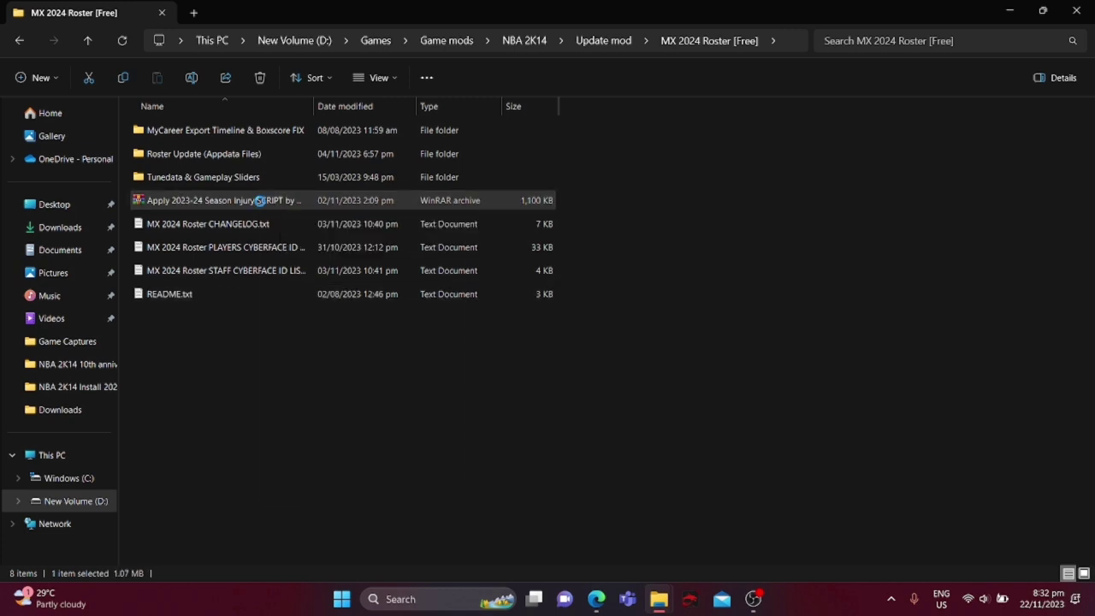
pyautogui.moveTo(428, 467)
pyautogui.click(493, 528)
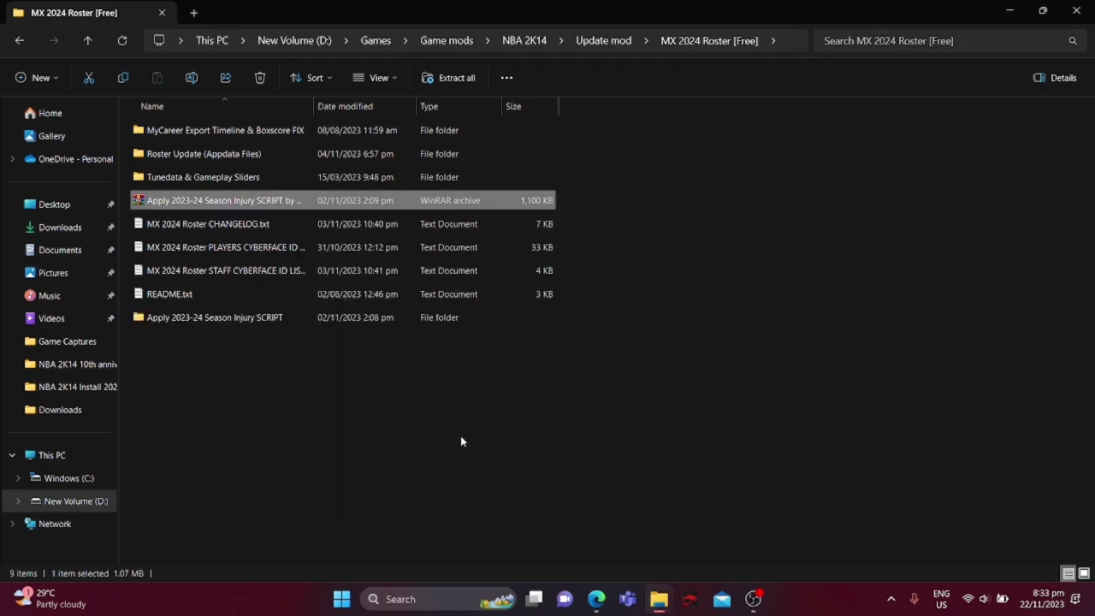
# Open the extracted Apply 2023-24 Season Injury SCRIPT folder and read through HOW TO USE.txt, closing it when done
pyautogui.doubleClick(207, 319)
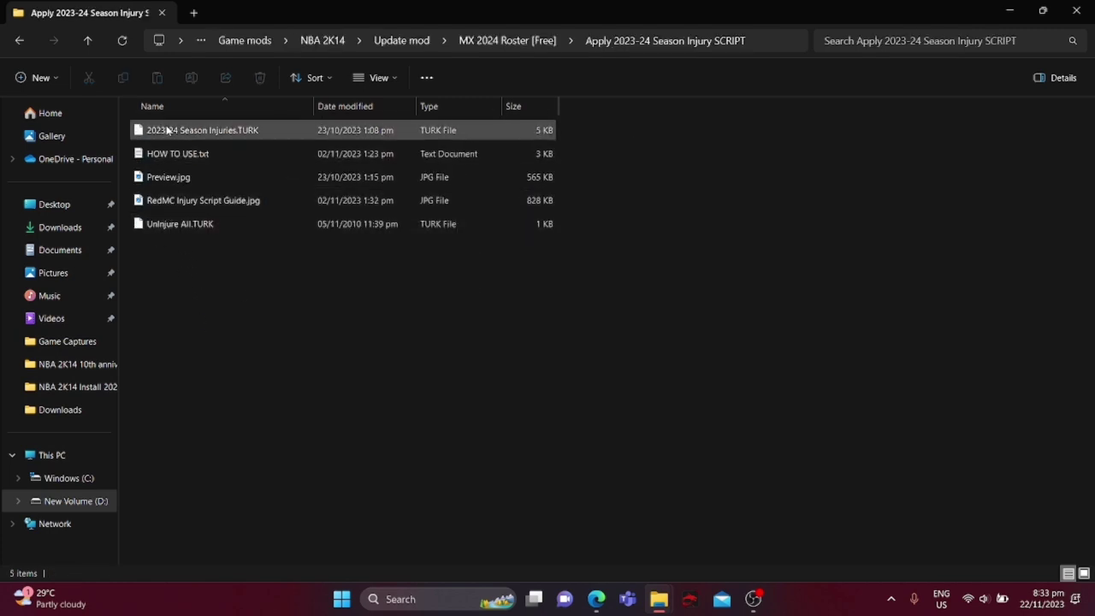
pyautogui.doubleClick(218, 156)
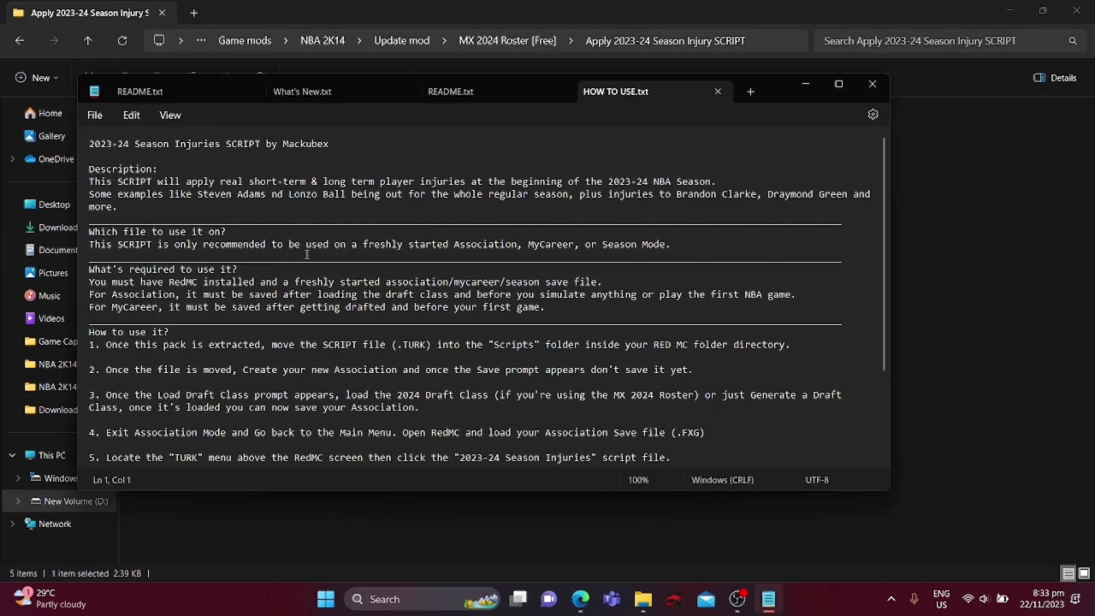
pyautogui.scroll(-2, 306, 254)
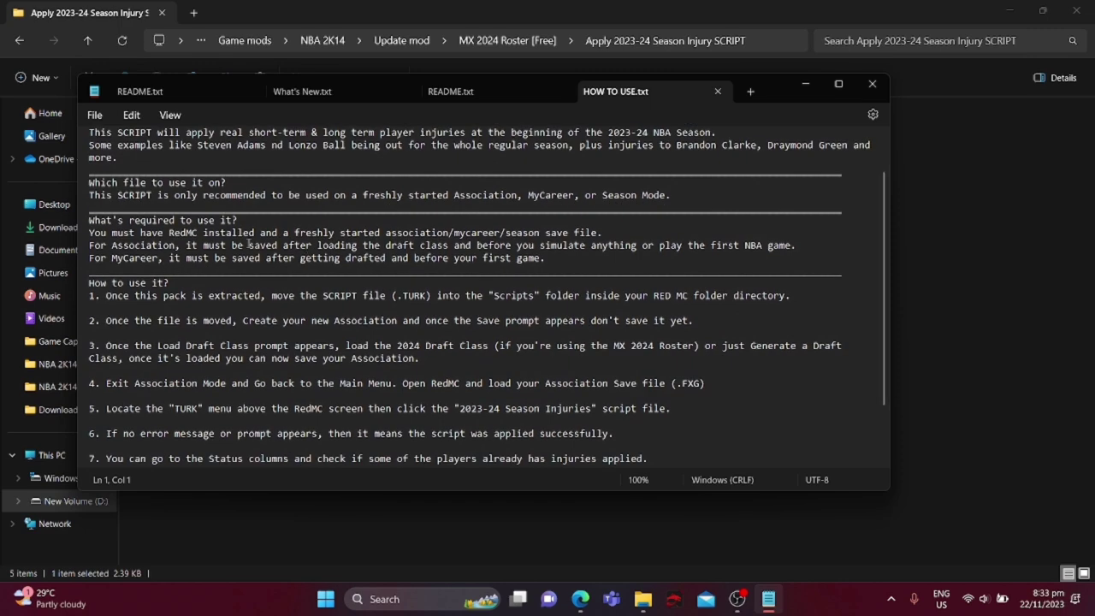
pyautogui.scroll(-2, 302, 245)
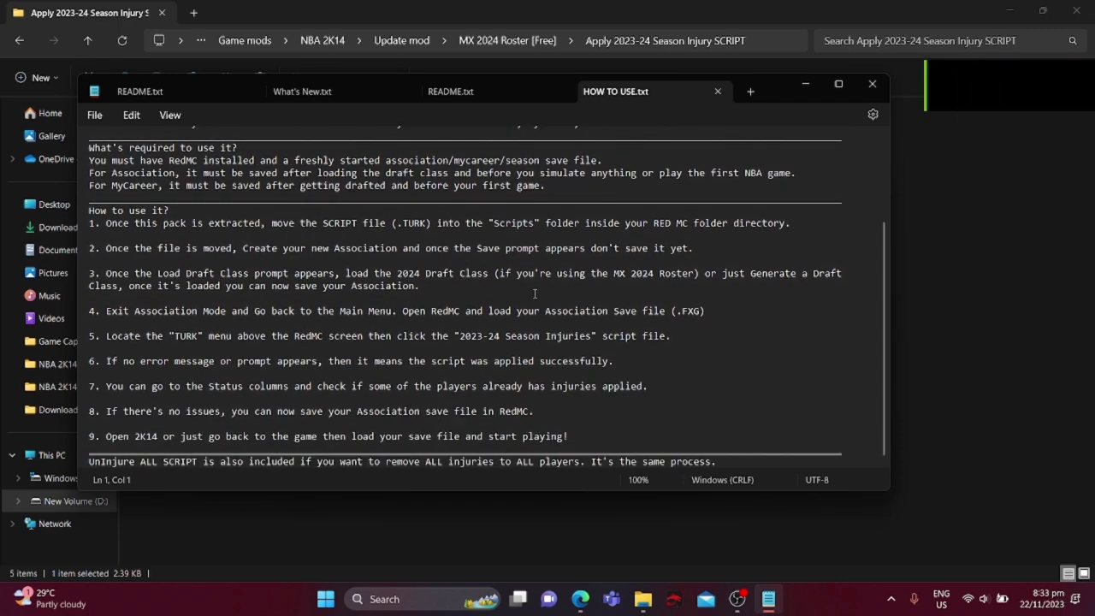
pyautogui.scroll(1, 714, 396)
pyautogui.scroll(3, 796, 273)
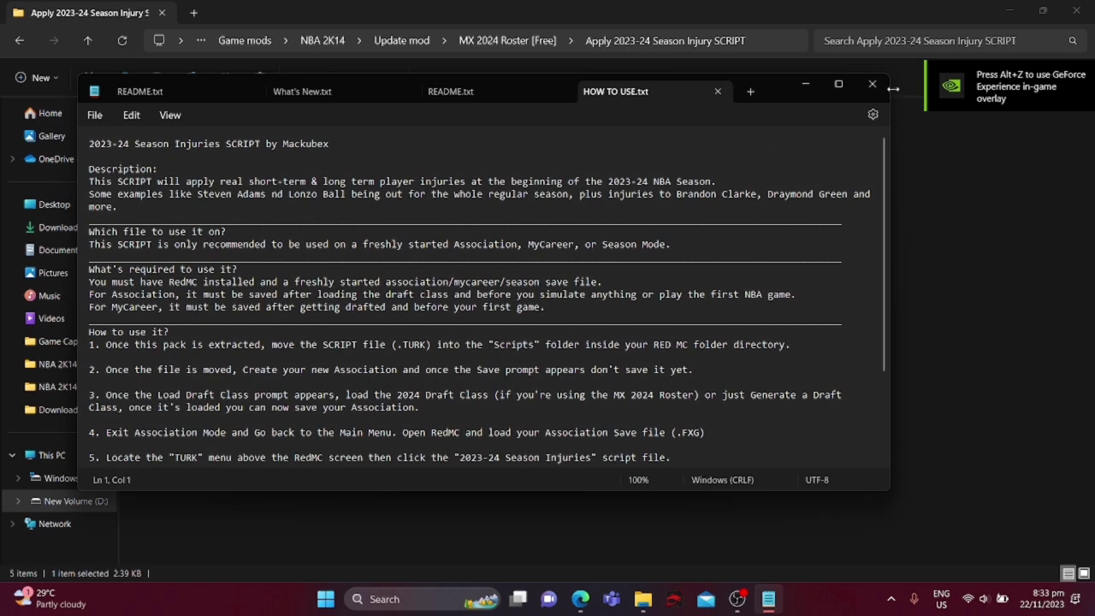
pyautogui.click(873, 83)
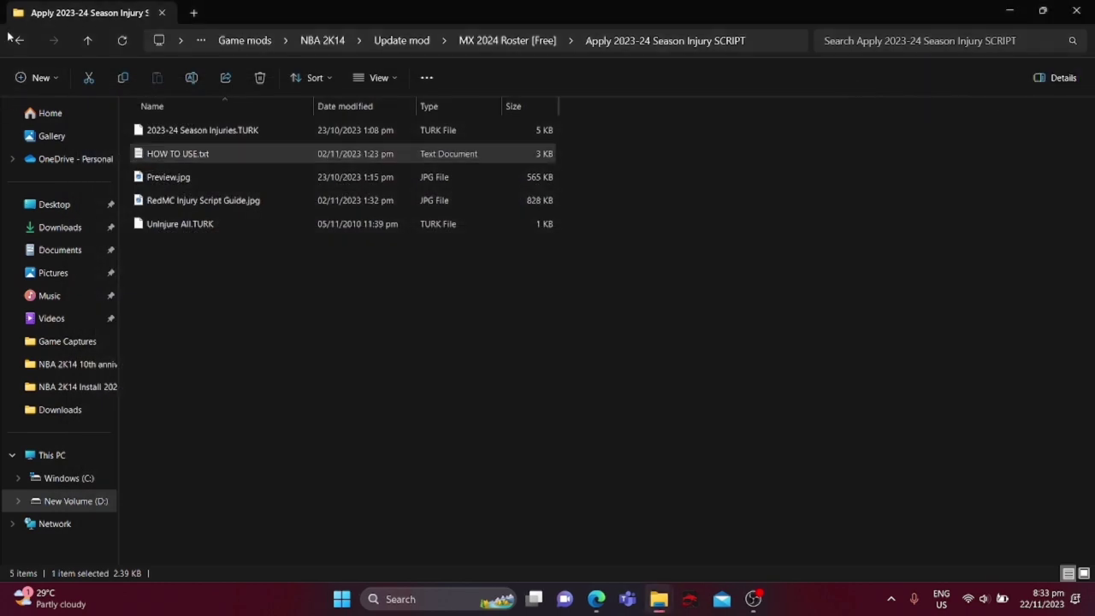
# Look through the Roster Update (Appdata Files) folder of MX 2024 Roster [Free], including its Ankle Wrap Roster [For Default Global] subfolder
pyautogui.click(17, 41)
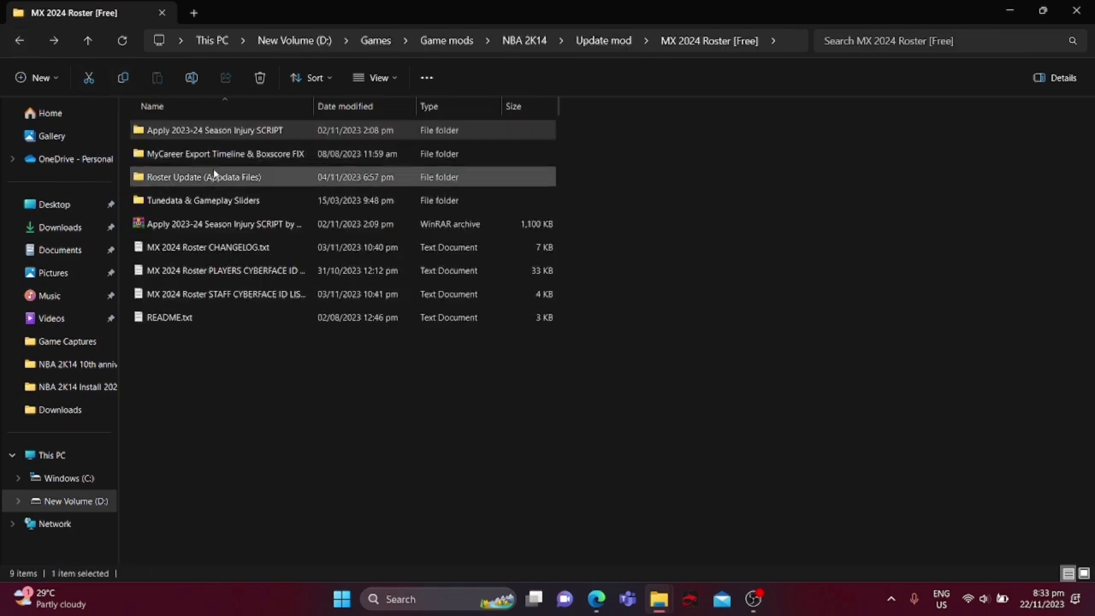
pyautogui.doubleClick(292, 182)
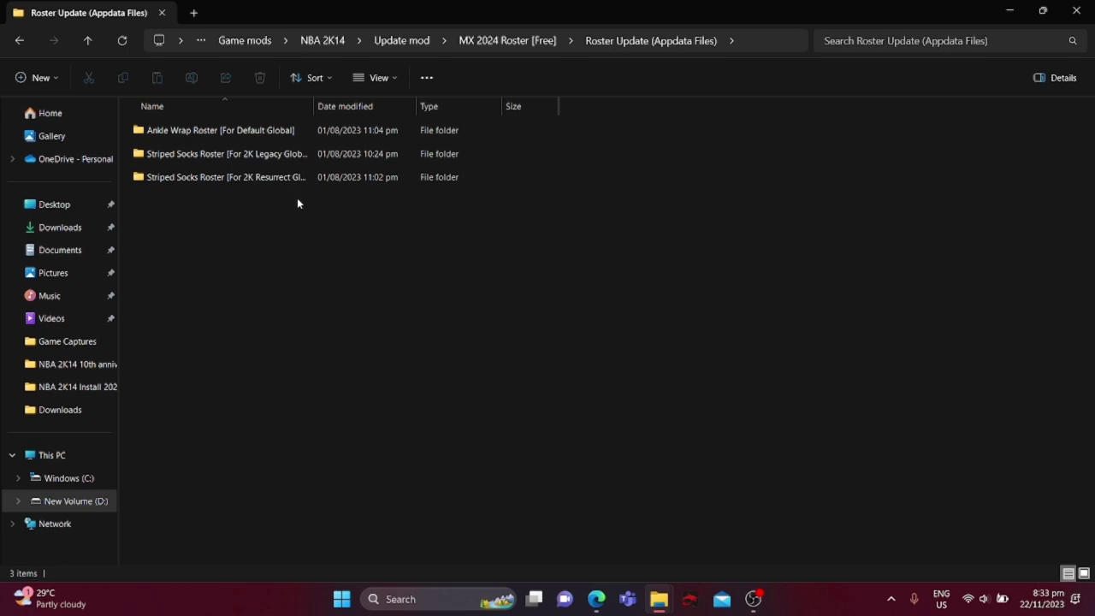
pyautogui.click(19, 41)
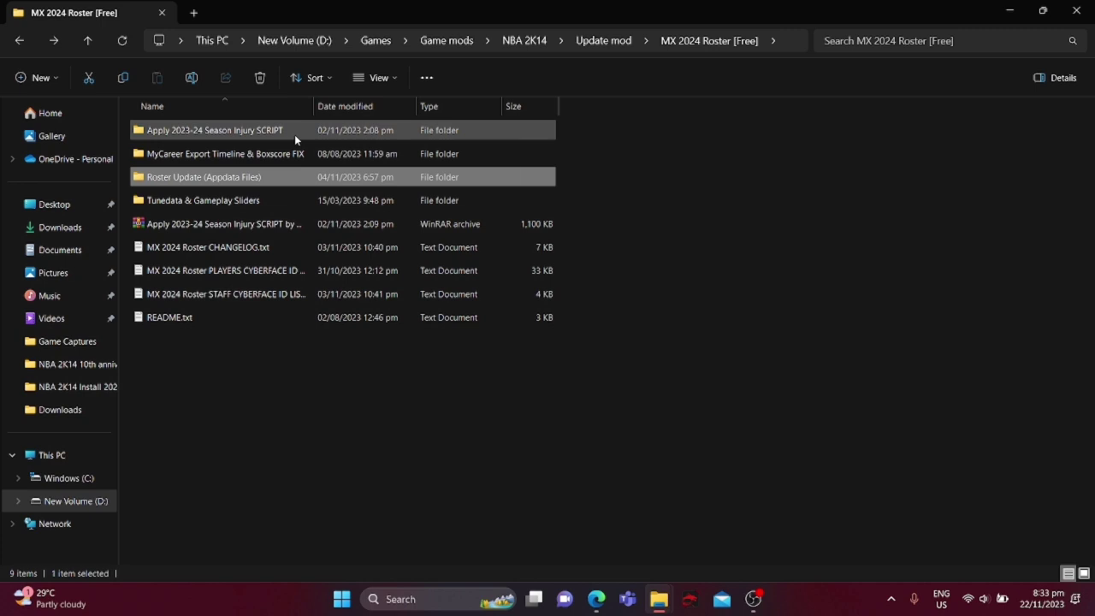
pyautogui.doubleClick(166, 179)
pyautogui.doubleClick(210, 133)
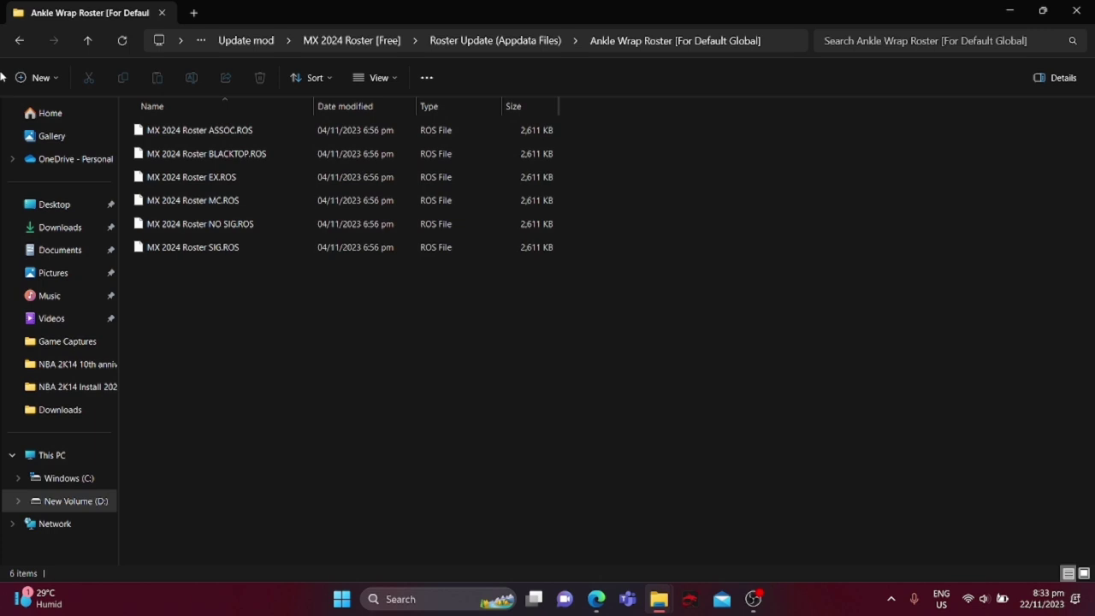
pyautogui.click(19, 40)
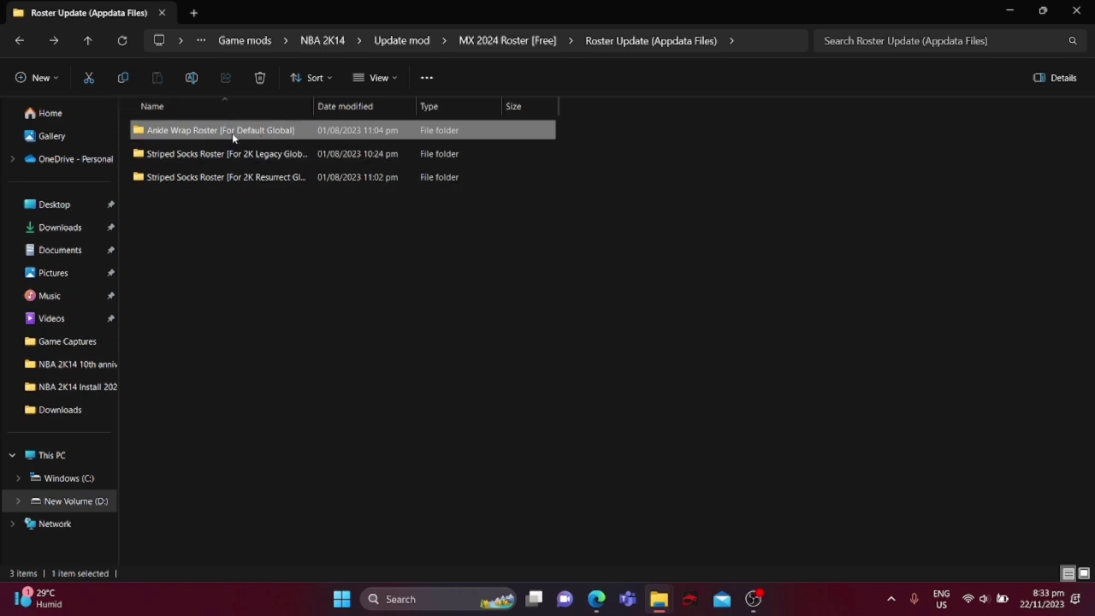
# Copy all the MX 2024 Roster .ROS files from the Ankle Wrap Roster [For Default Global] folder
pyautogui.moveTo(186, 137)
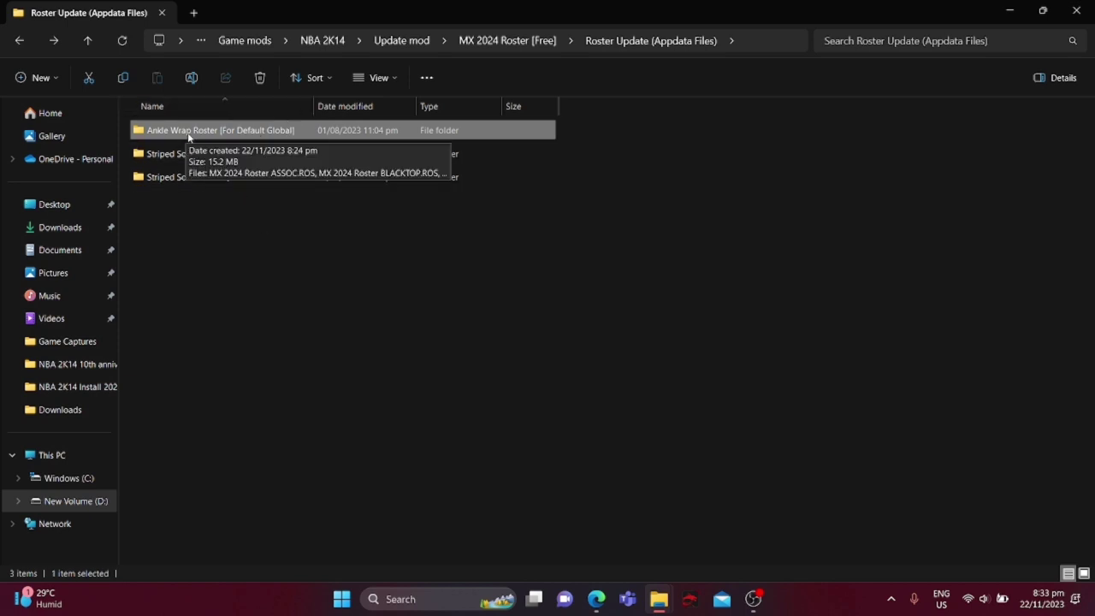
pyautogui.doubleClick(188, 135)
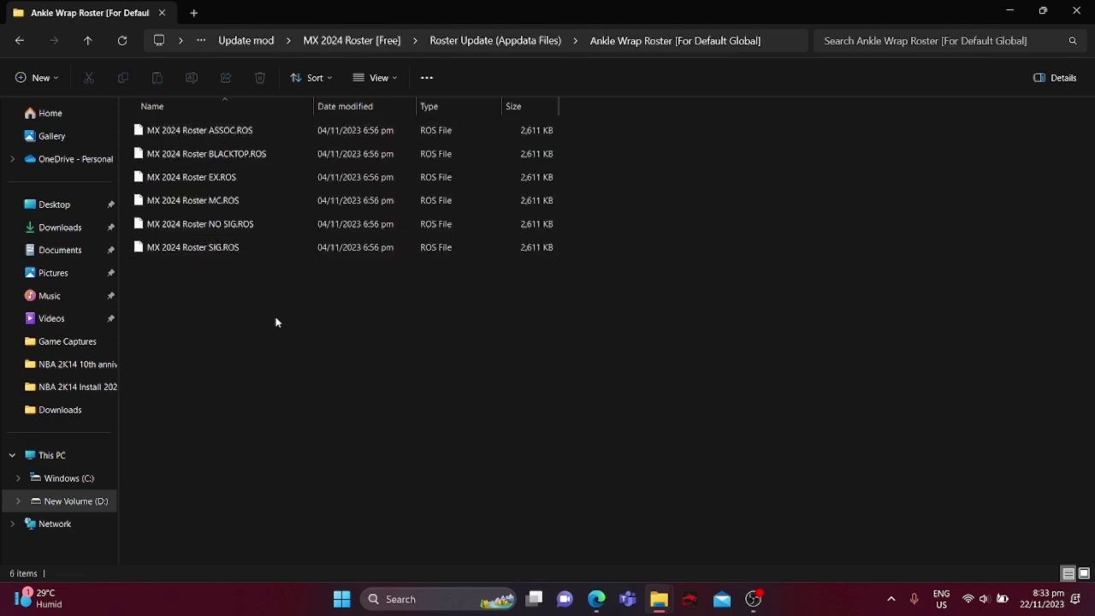
pyautogui.hotkey('ctrl', 'a')
pyautogui.hotkey('ctrl', 'c')
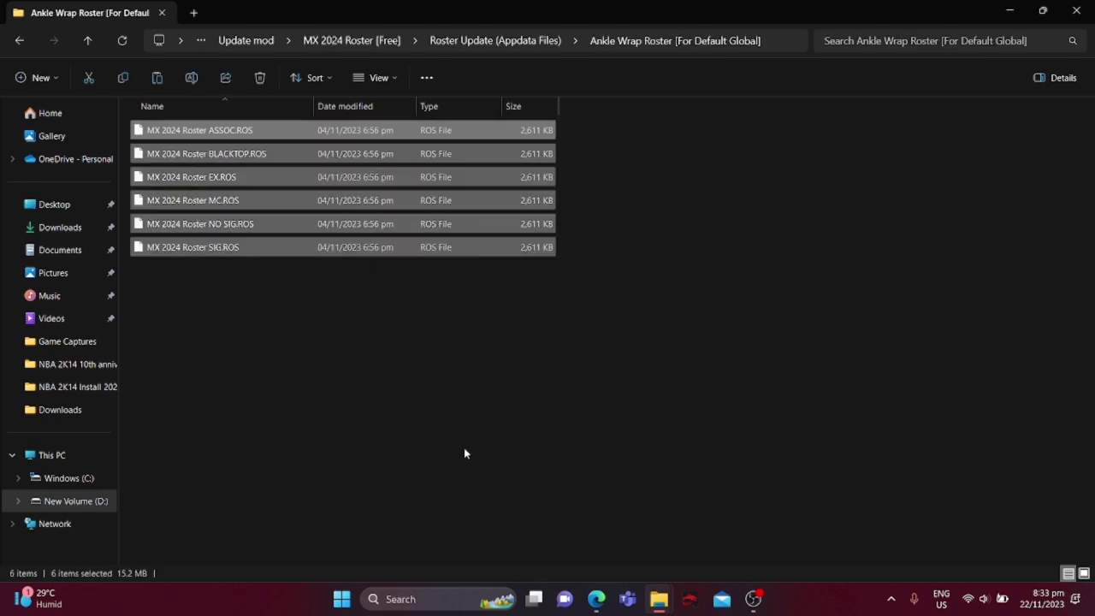
# Paste the copied roster files into the Saves folder of the AppData 2K Sports/NBA 2K14 directory
pyautogui.moveTo(659, 599)
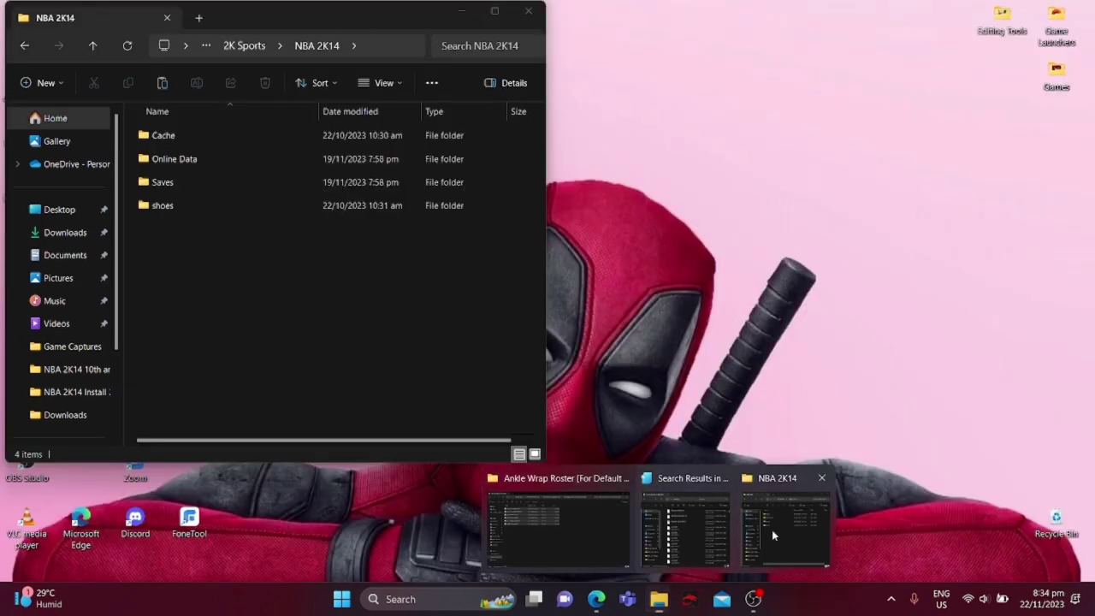
pyautogui.click(772, 530)
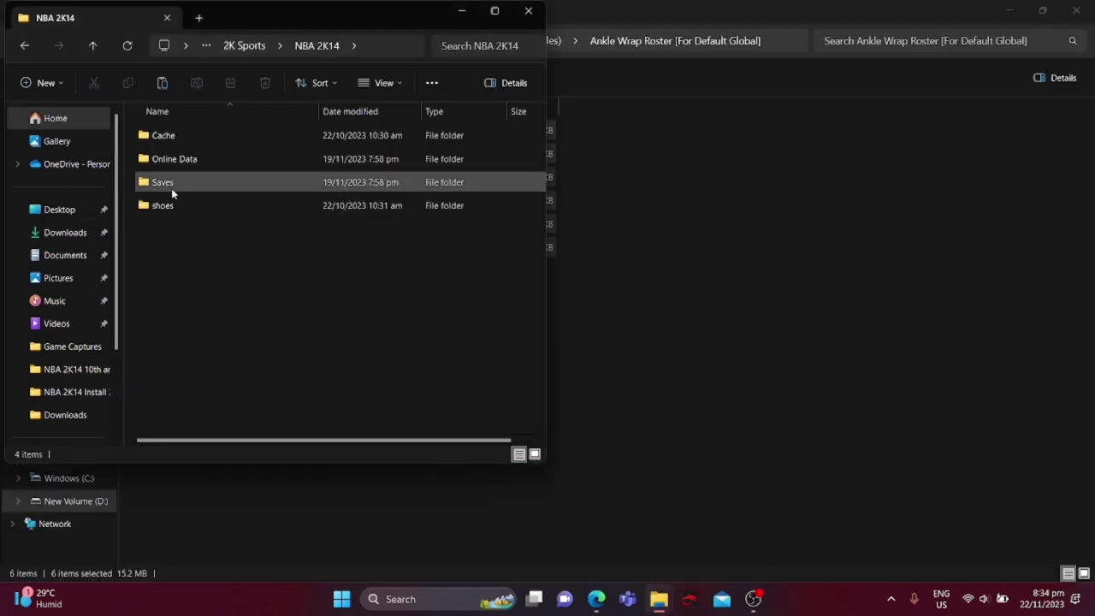
pyautogui.doubleClick(172, 192)
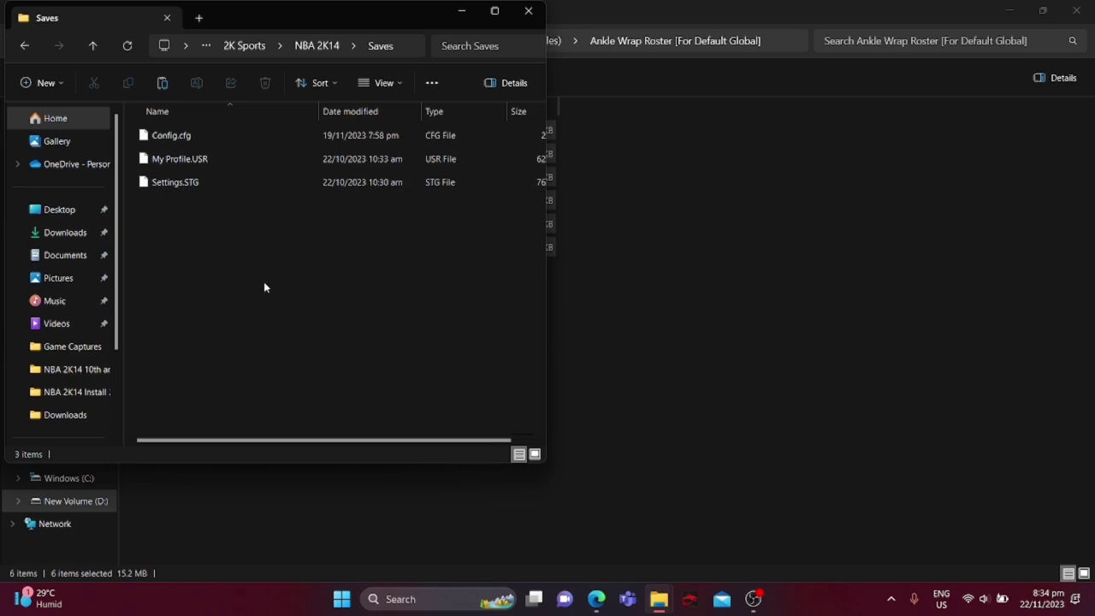
pyautogui.hotkey('ctrl', 'v')
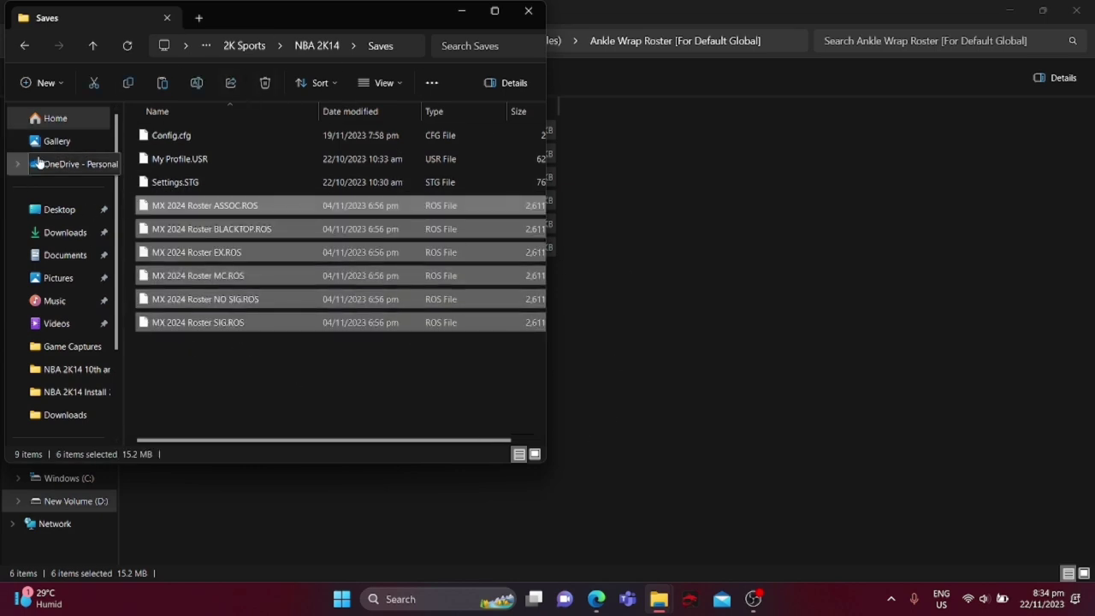
# Check the guide's cyberface instructions in Edge, and return to the Update mod folder in File Explorer to locate the MX Roster Full Cyberface Packs
pyautogui.click(594, 604)
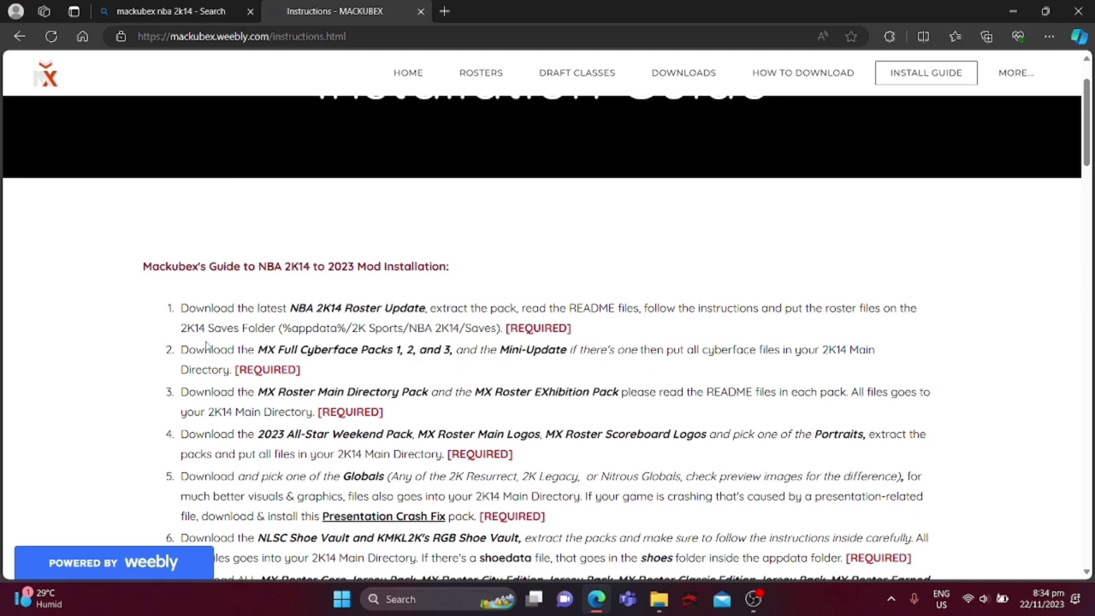
pyautogui.click(659, 599)
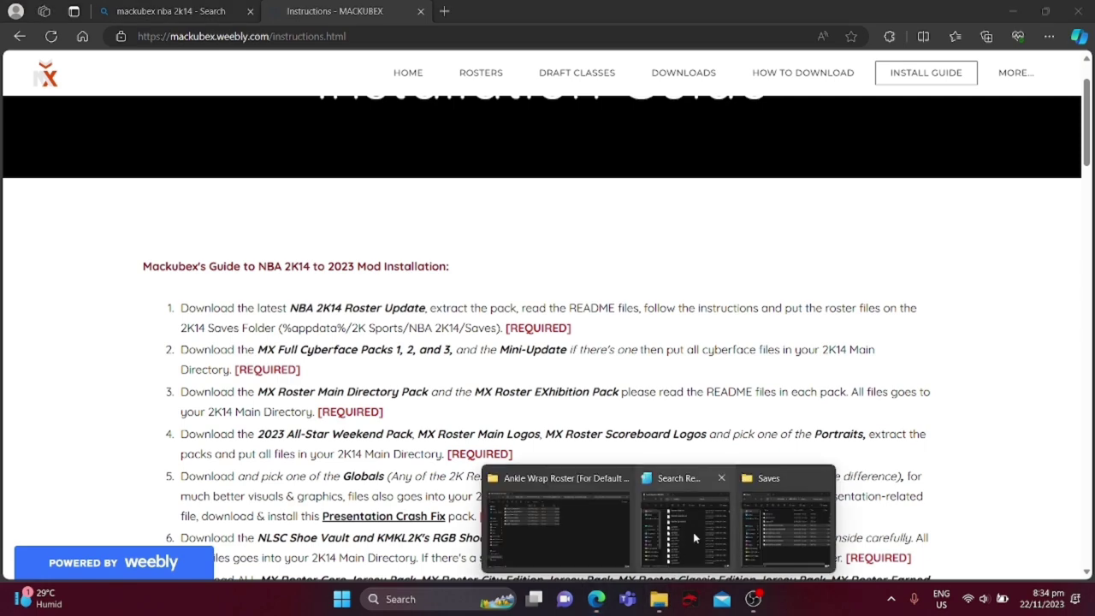
pyautogui.click(590, 513)
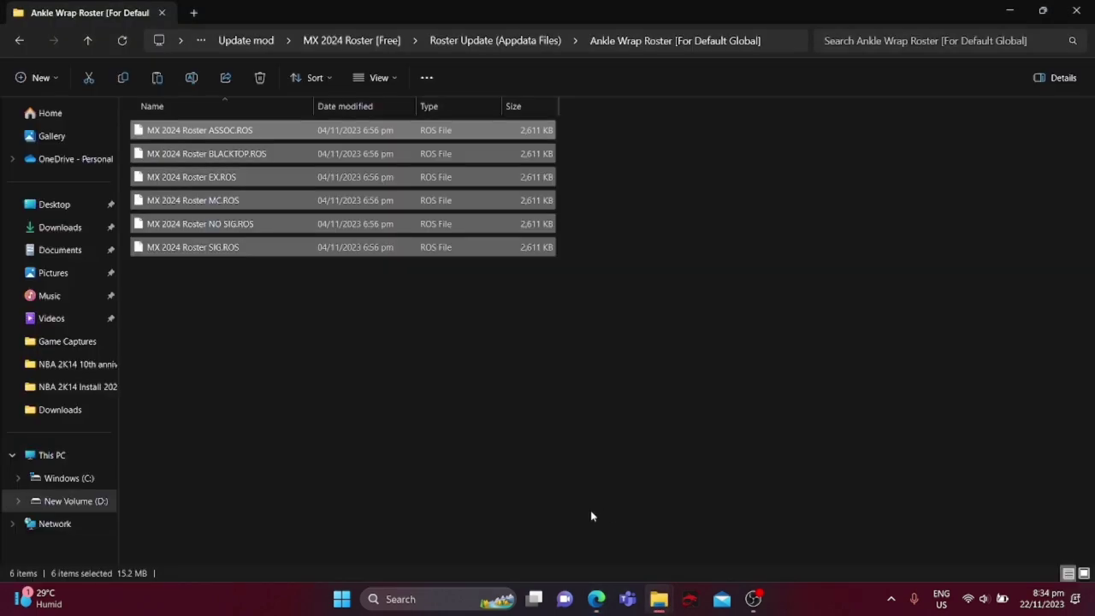
pyautogui.click(13, 43)
pyautogui.click(17, 41)
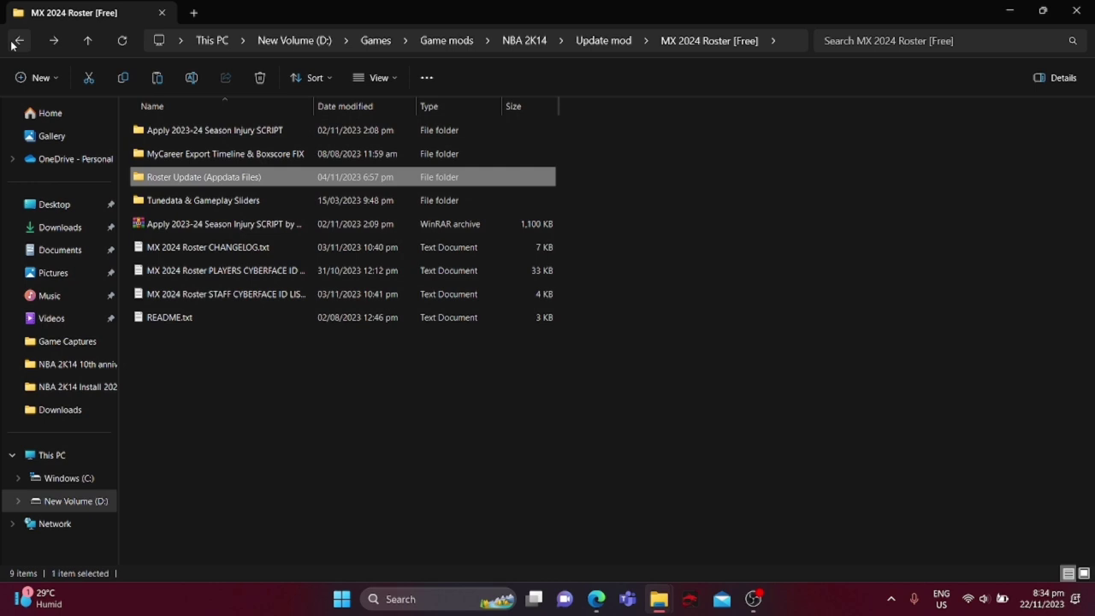
pyautogui.click(18, 41)
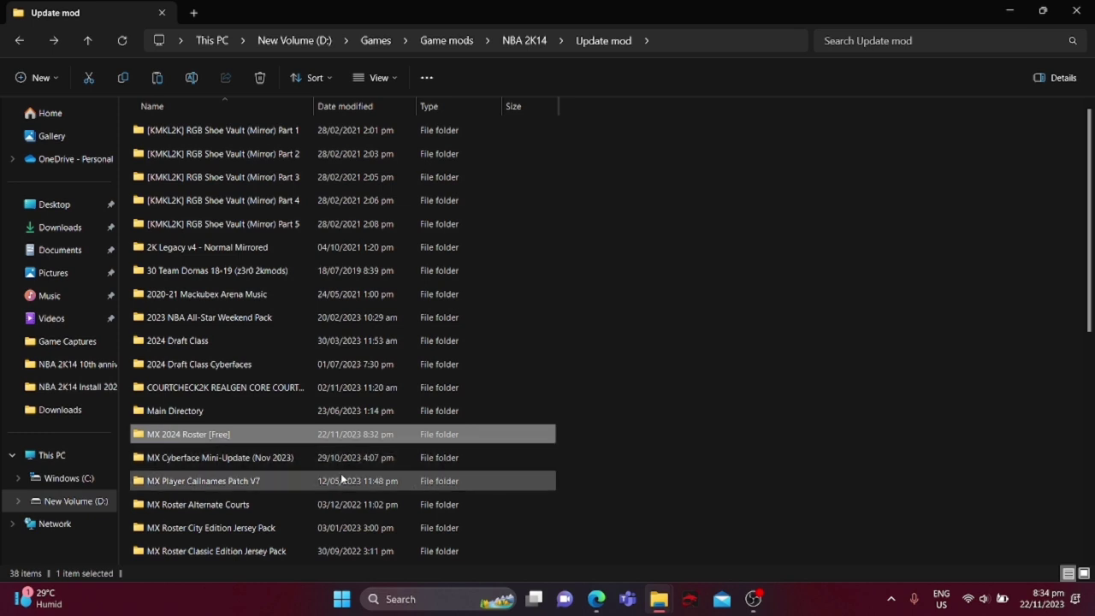
pyautogui.scroll(-1, 353, 463)
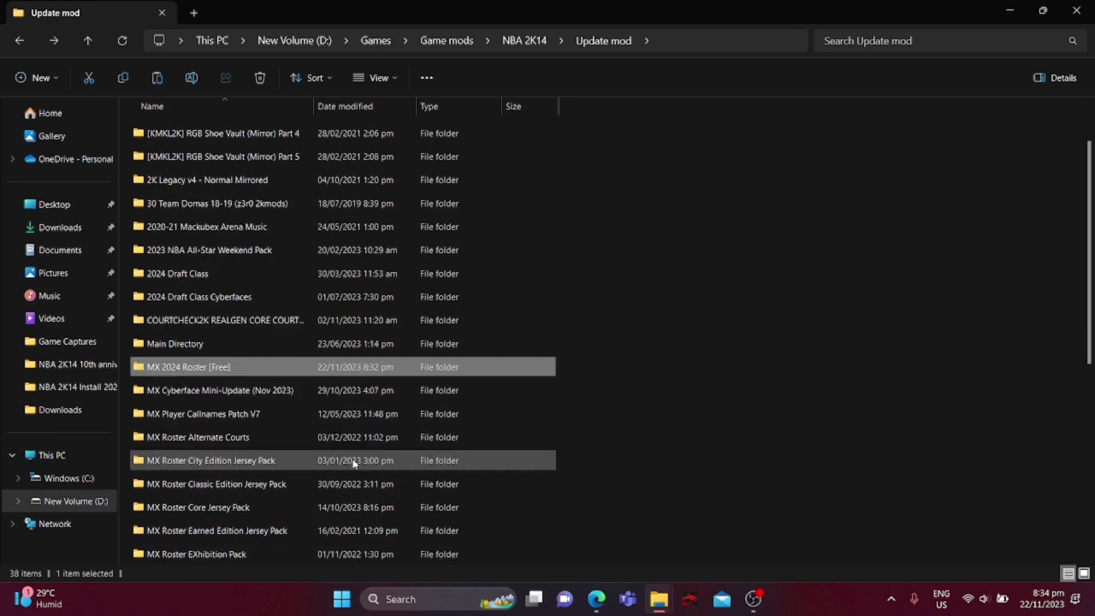
pyautogui.scroll(-3, 353, 462)
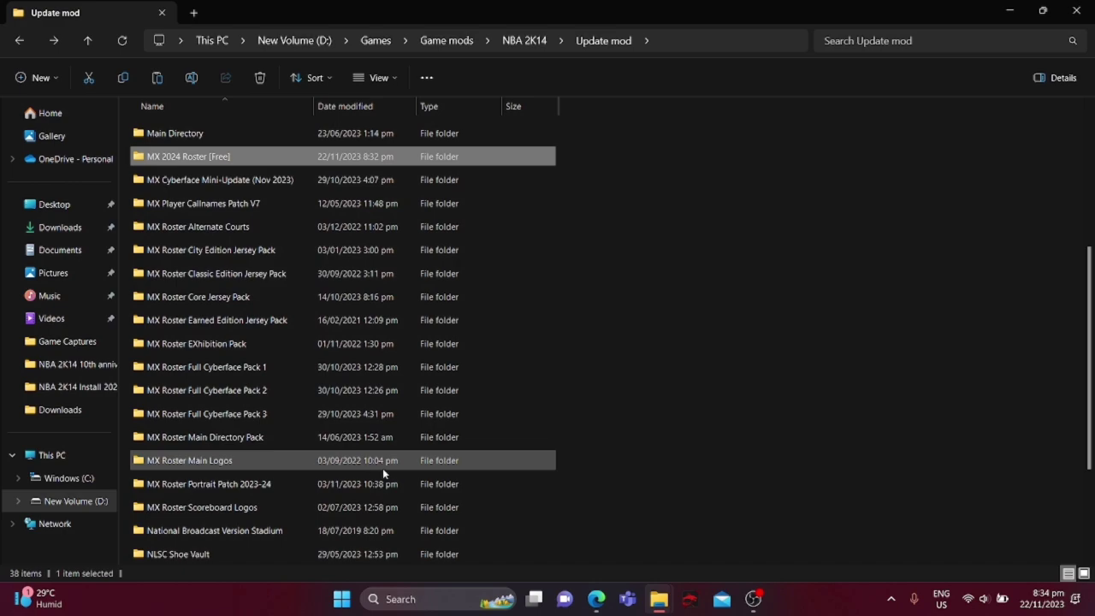
# Recheck the cyberface step of the guide in Edge, and copy all the files from the MX Roster Full Cyberface Pack 1 folder in File Explorer
pyautogui.click(597, 599)
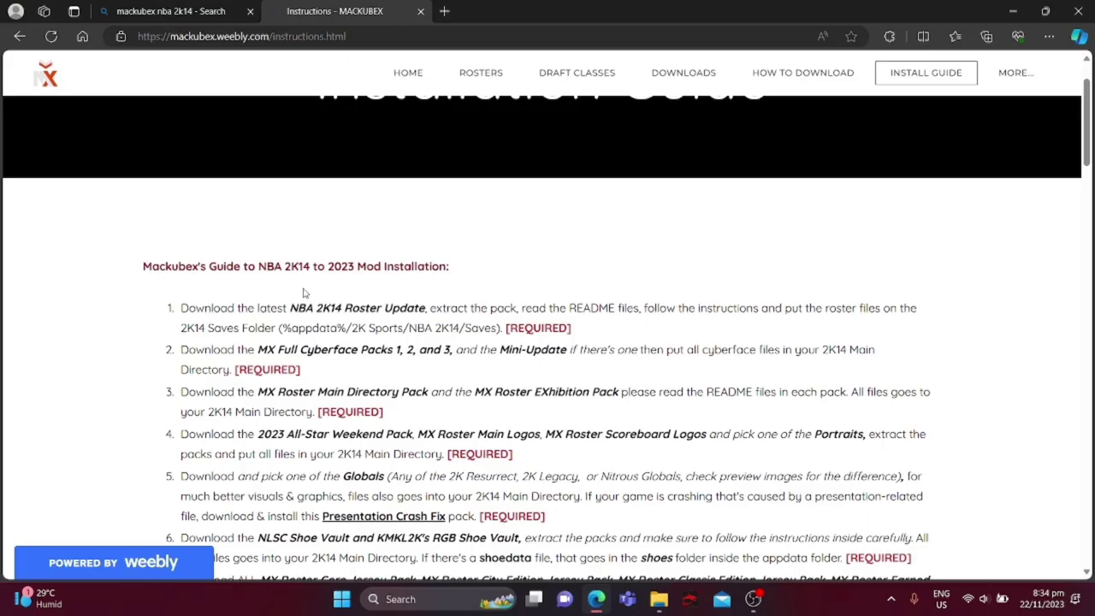
pyautogui.moveTo(658, 599)
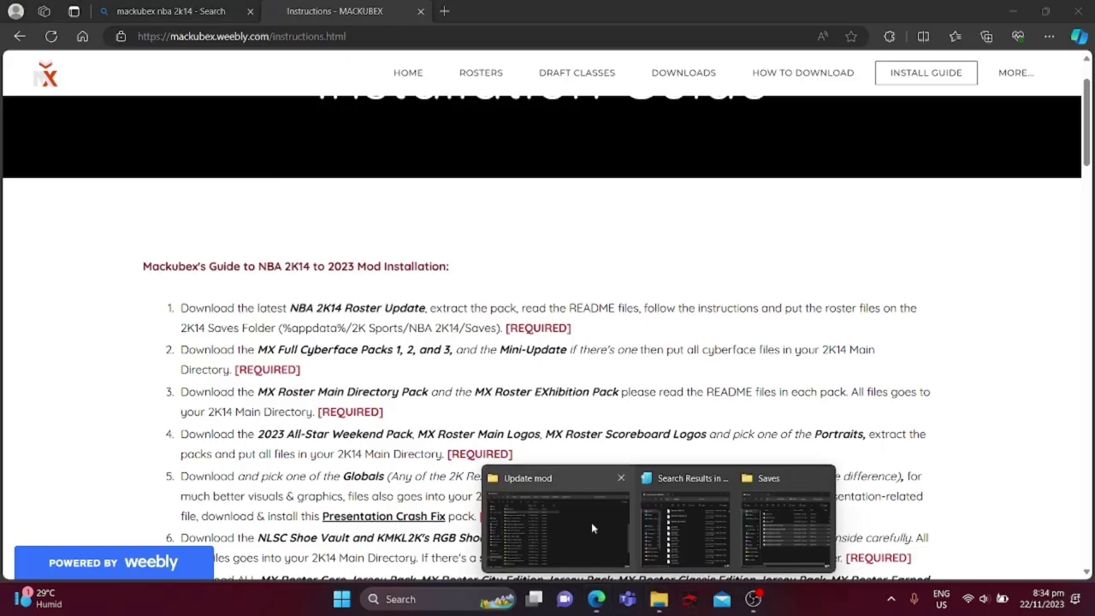
pyautogui.click(589, 522)
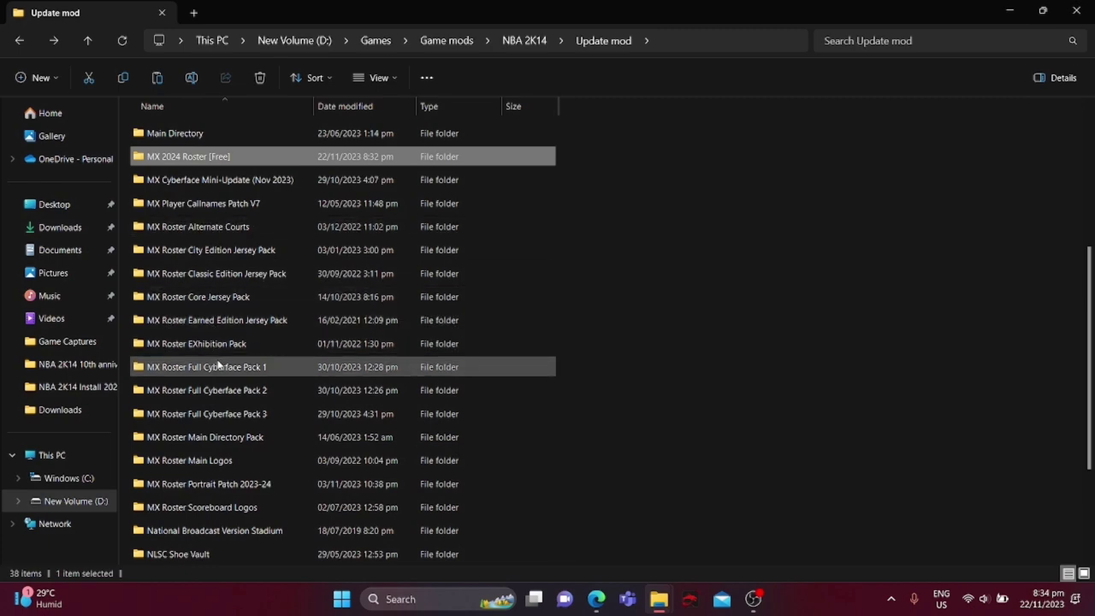
pyautogui.doubleClick(219, 366)
pyautogui.scroll(-1, 575, 311)
pyautogui.scroll(5, 575, 310)
pyautogui.hotkey('ctrl', 'a')
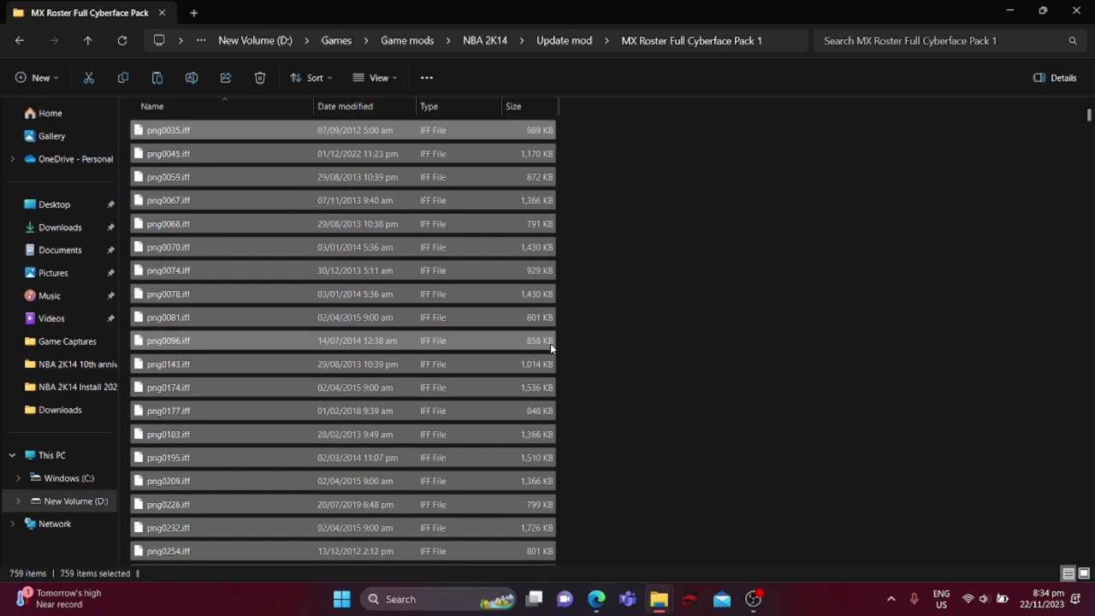
# Bring up the NBA 2K14 search results window and look through the game's main directory files
pyautogui.moveTo(658, 601)
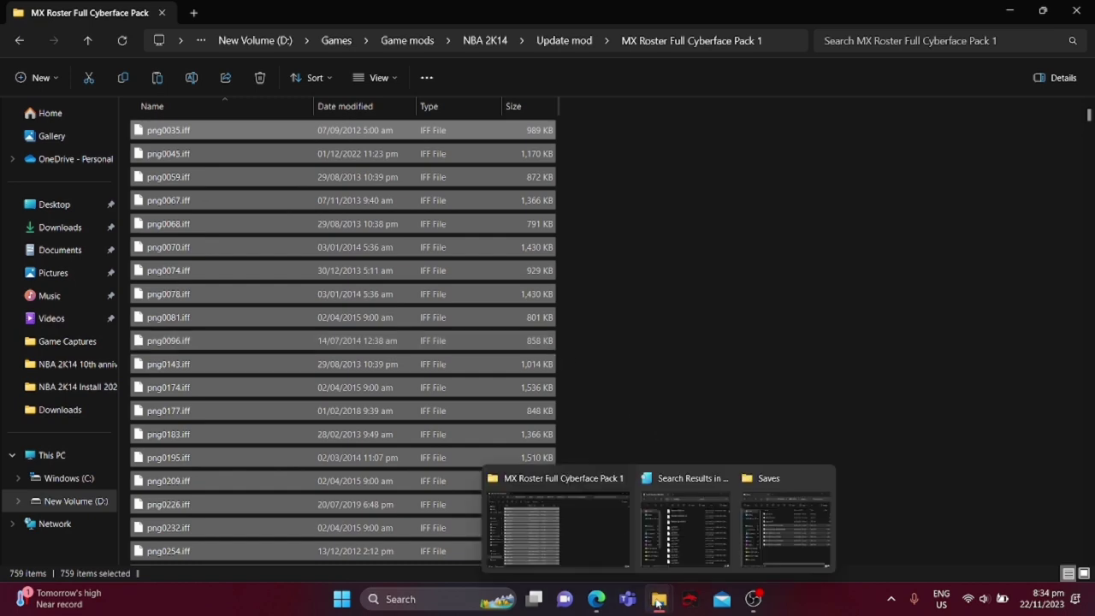
pyautogui.click(655, 532)
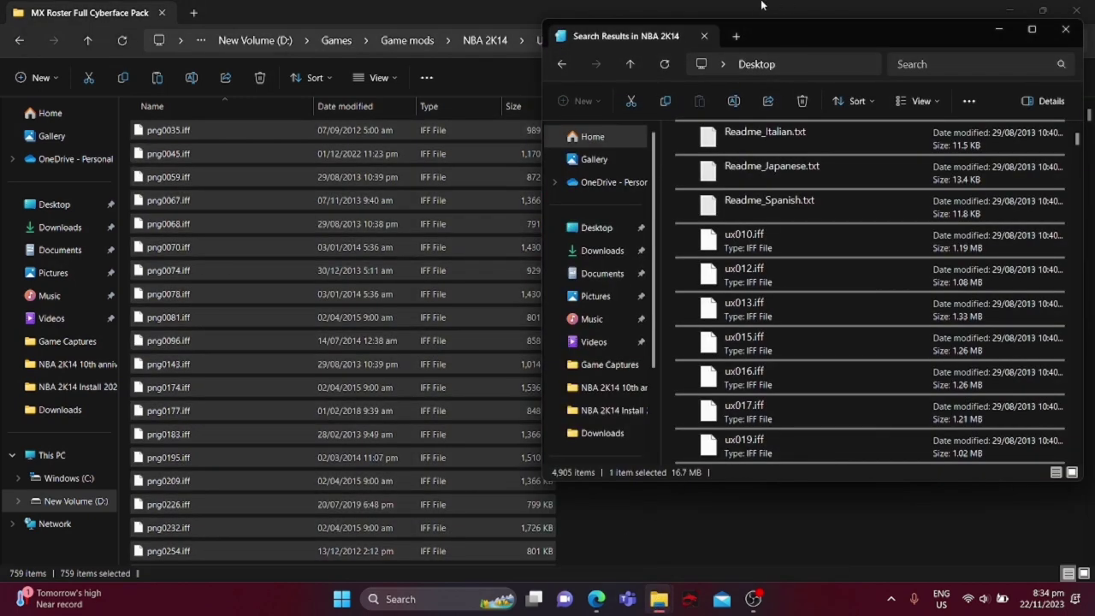
pyautogui.scroll(-2, 774, 273)
pyautogui.scroll(5, 699, 274)
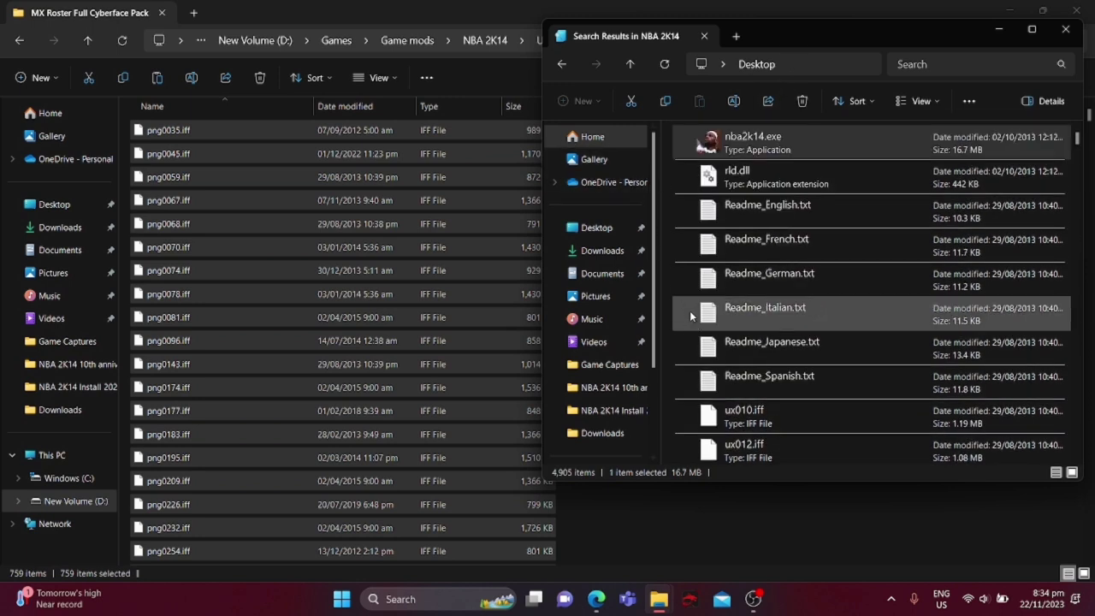
pyautogui.click(666, 360)
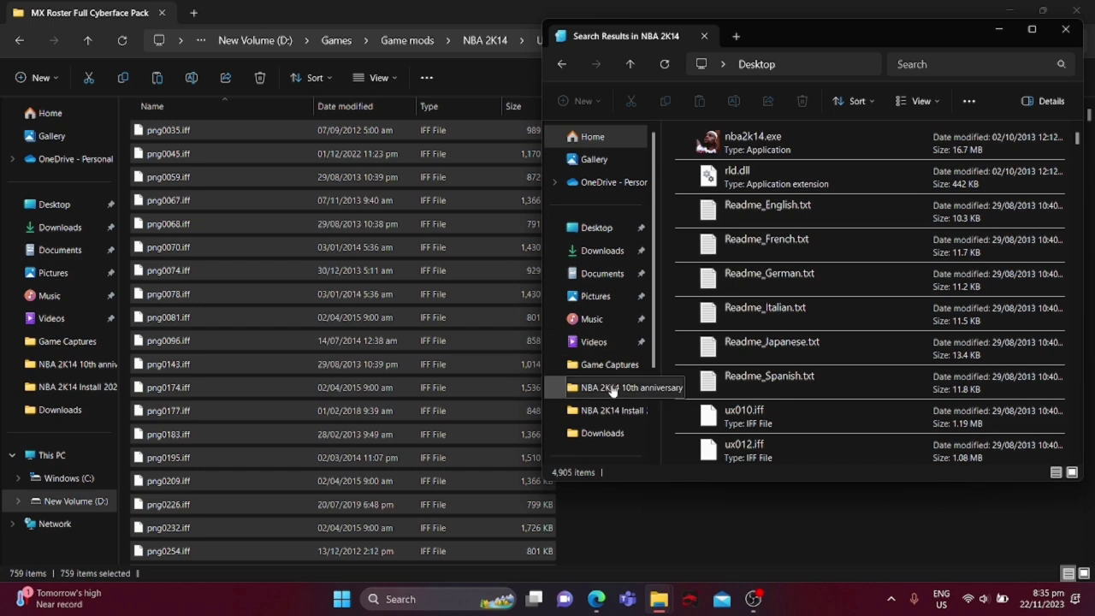
# Paste the Cyberface Pack 1 files into Games > Game Files > NBA 2K14 > NBA 2K14 on New Volume (D:), replacing the files in the destination
pyautogui.scroll(-3, 615, 385)
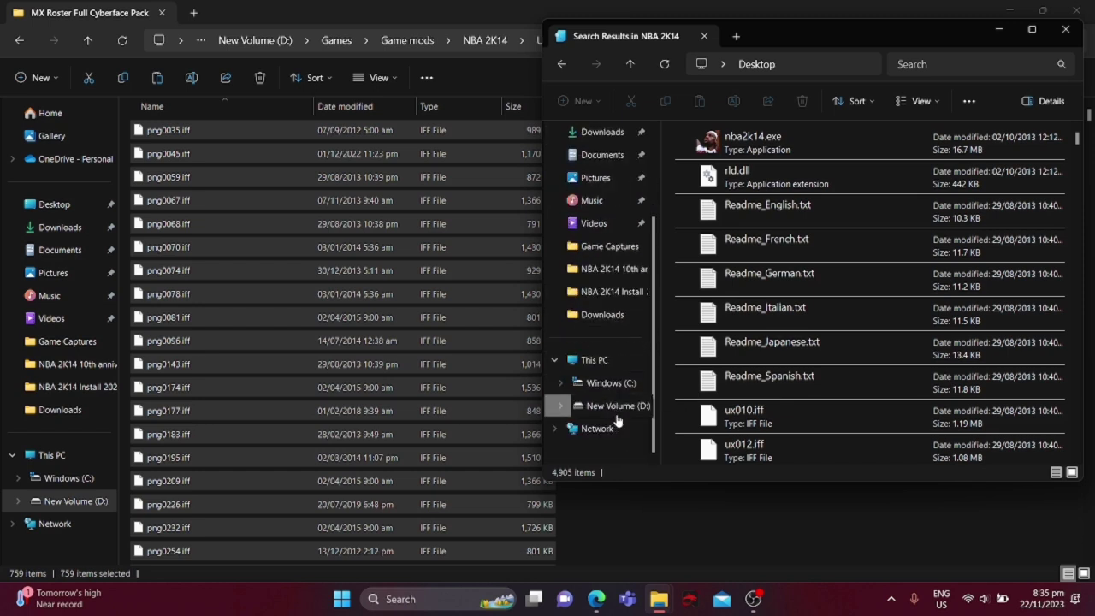
pyautogui.click(616, 408)
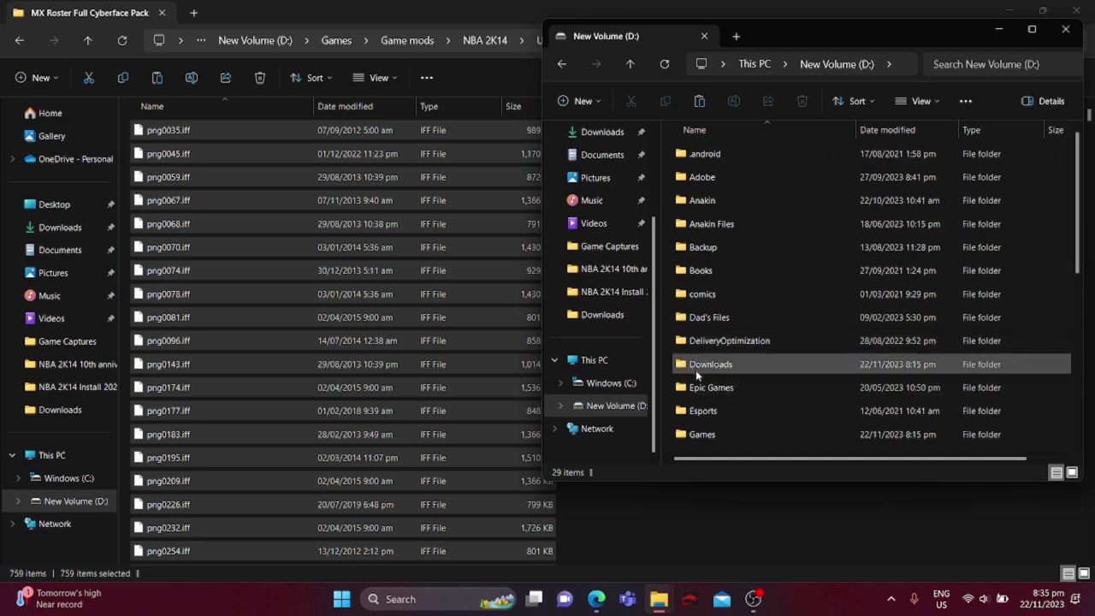
pyautogui.click(685, 438)
pyautogui.doubleClick(686, 436)
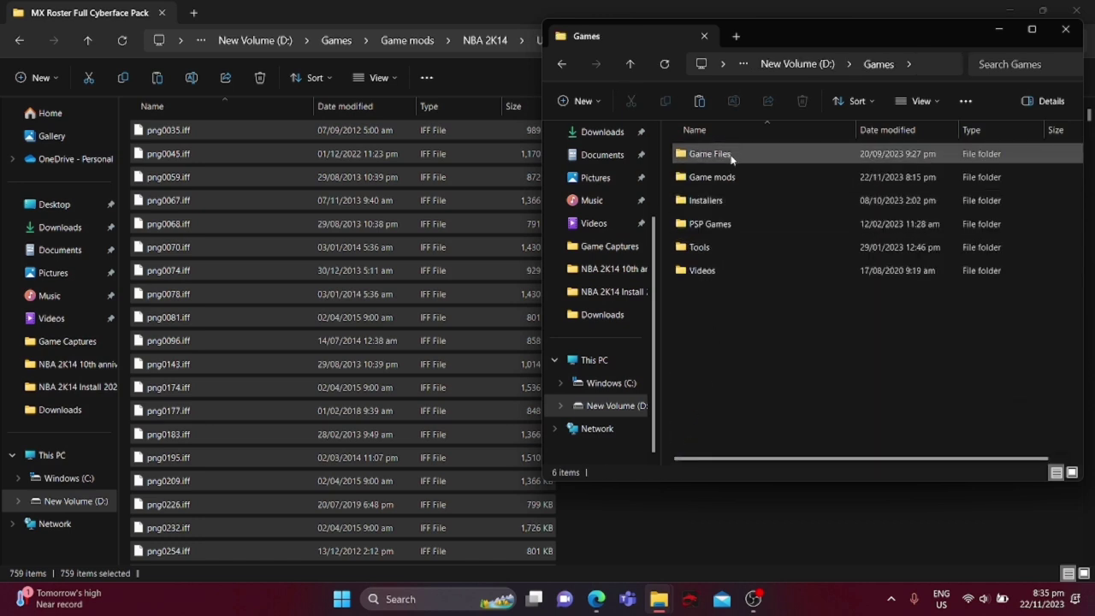
pyautogui.doubleClick(706, 154)
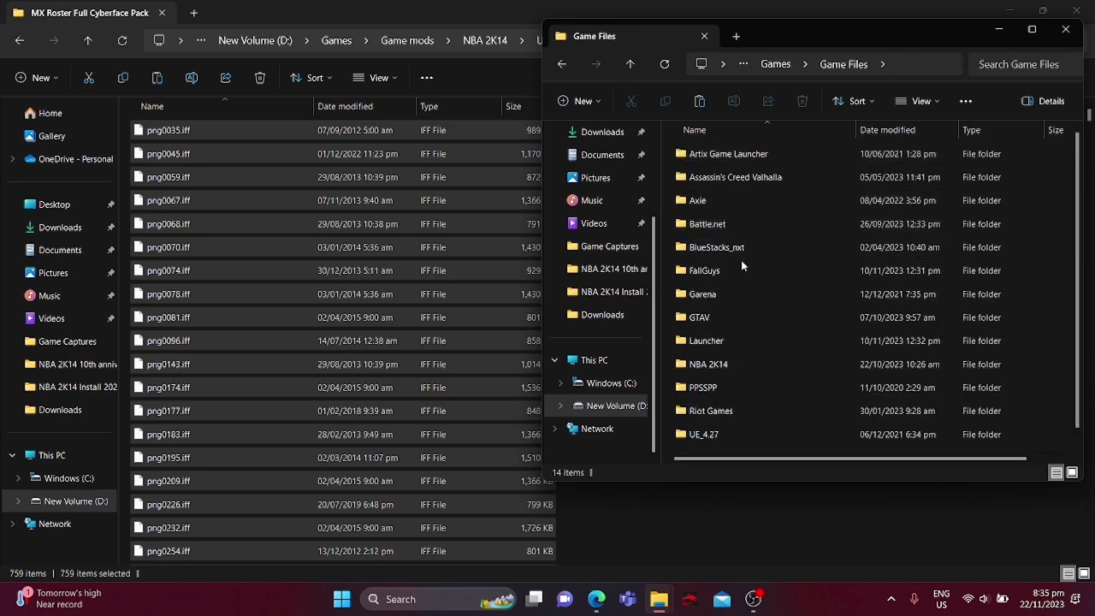
pyautogui.doubleClick(729, 363)
pyautogui.doubleClick(718, 153)
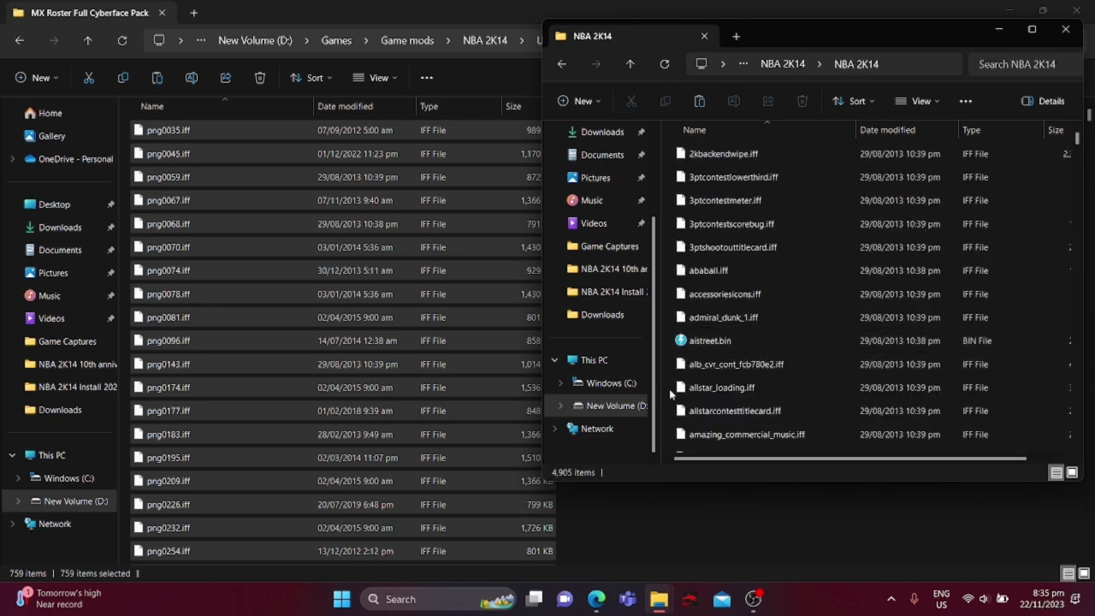
pyautogui.hotkey('ctrl', 'v')
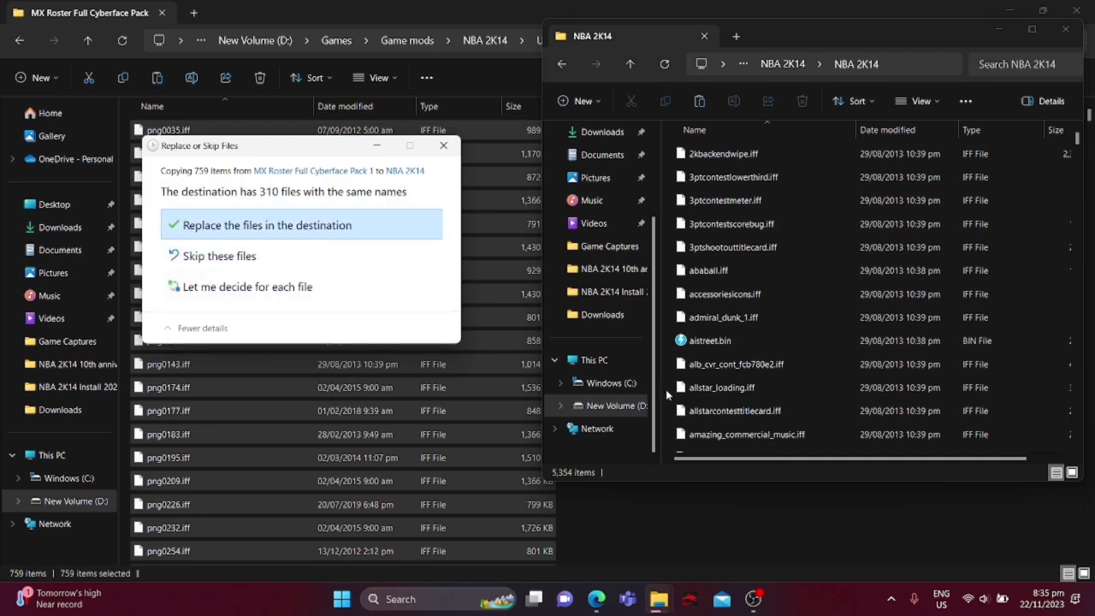
pyautogui.click(278, 233)
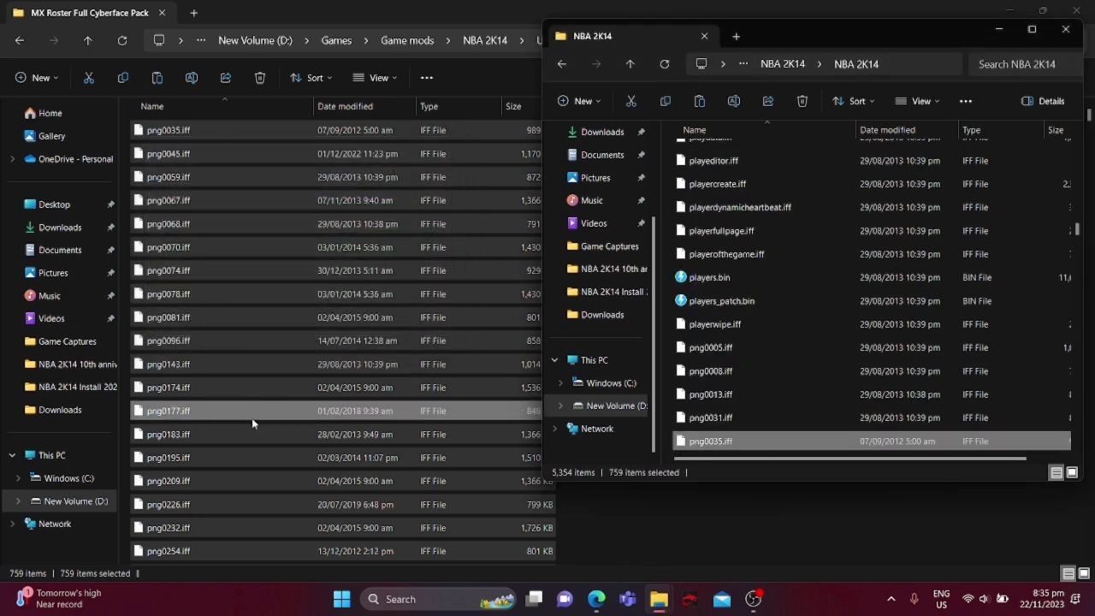
# Return to the Update mod folder and copy all the files from MX Roster Full Cyberface Pack 2
pyautogui.click(18, 40)
pyautogui.scroll(-2, 244, 428)
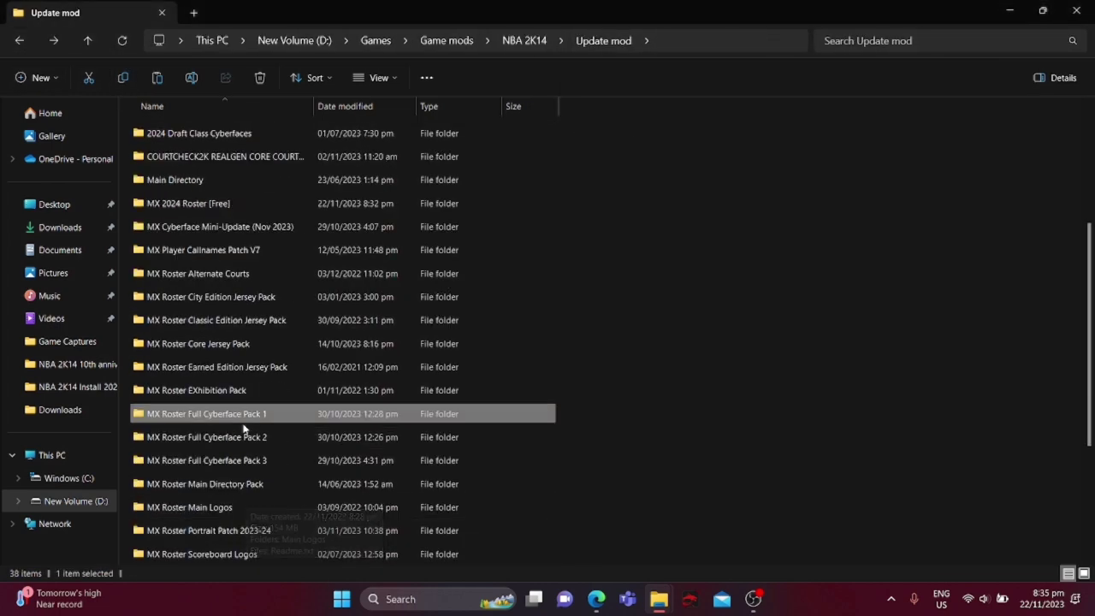
pyautogui.doubleClick(252, 437)
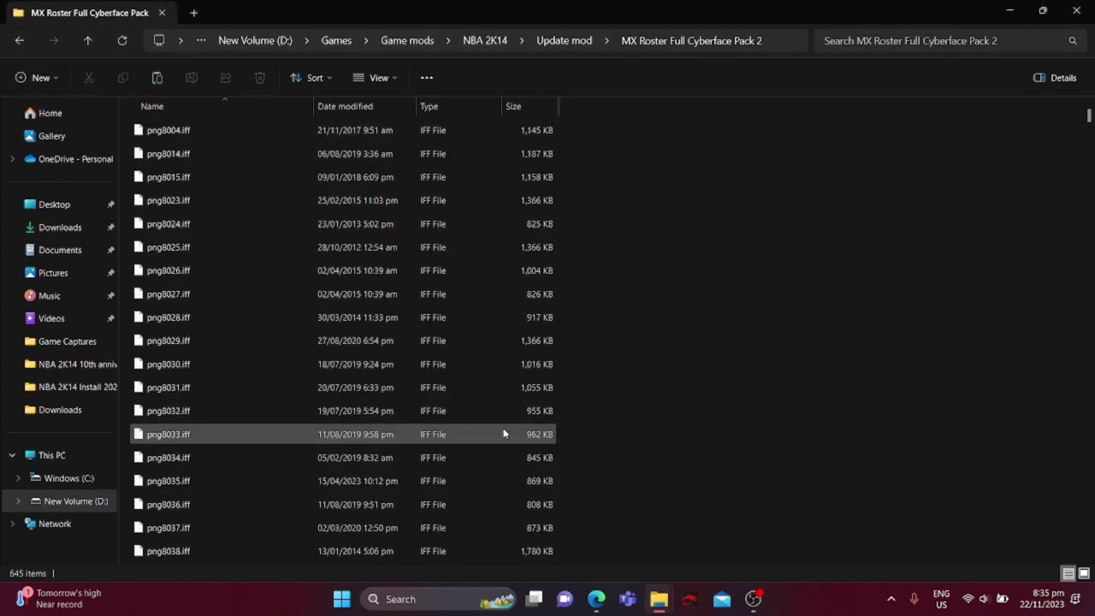
pyautogui.hotkey('ctrl', 'a')
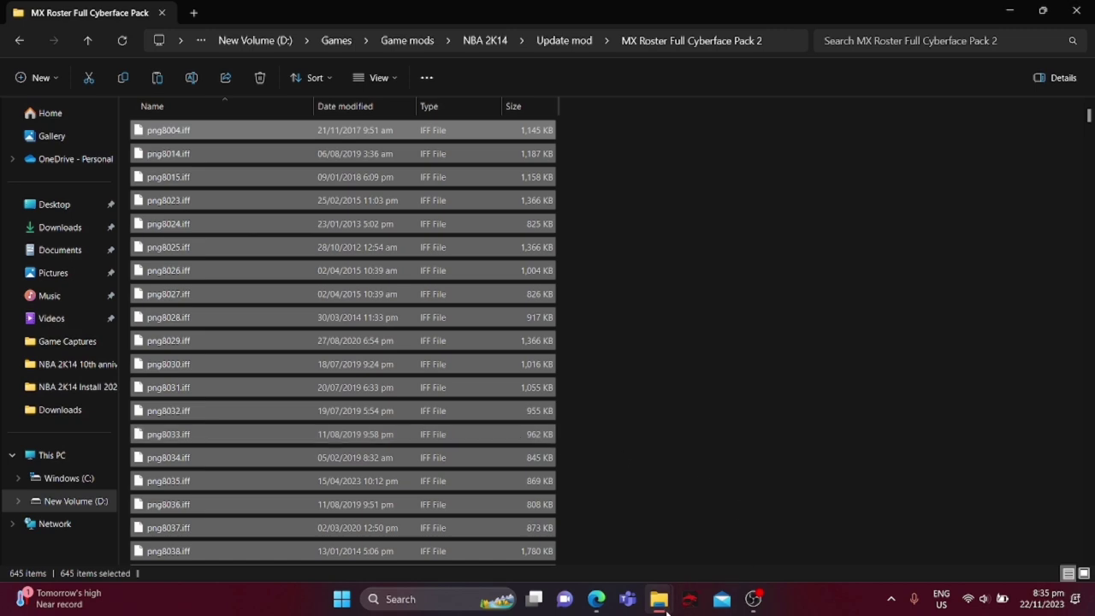
# Paste the copied Cyberface Pack 2 files into the NBA 2K14 main directory
pyautogui.moveTo(663, 602)
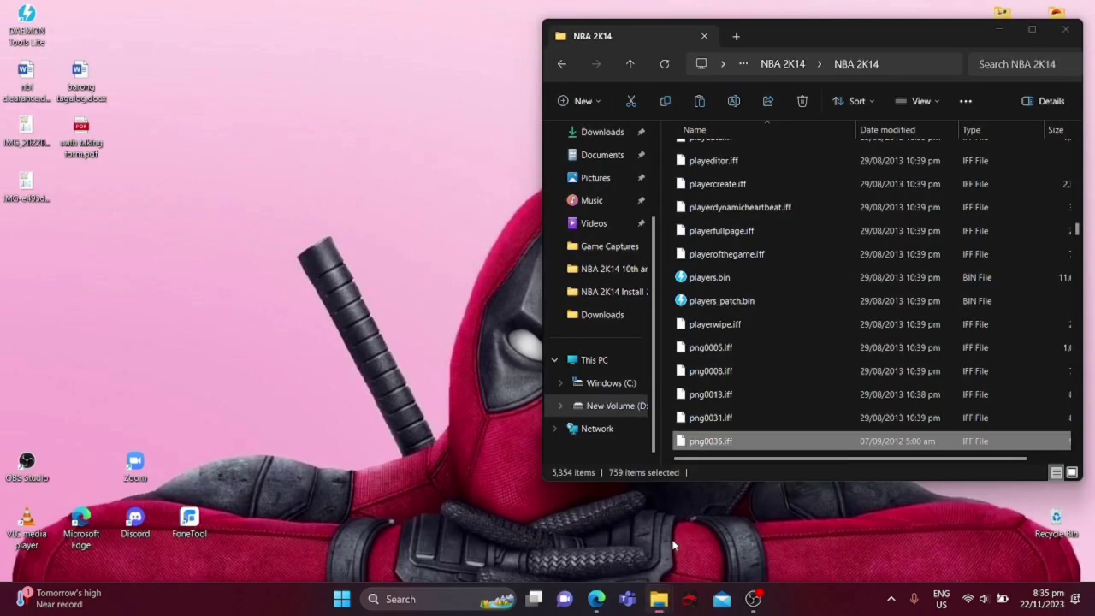
pyautogui.click(661, 544)
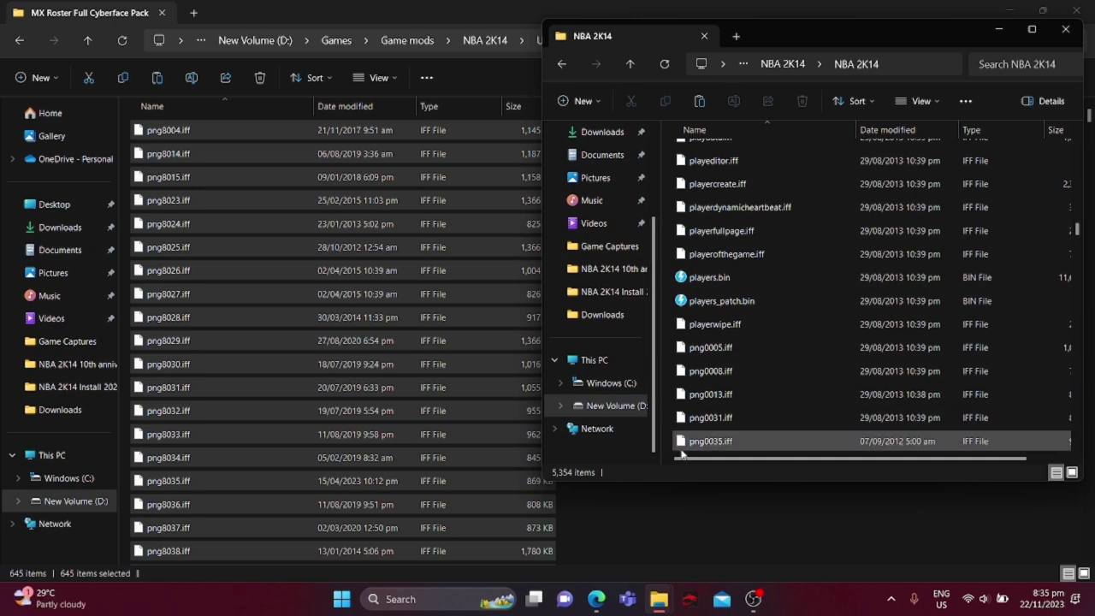
pyautogui.hotkey('ctrl', 'v')
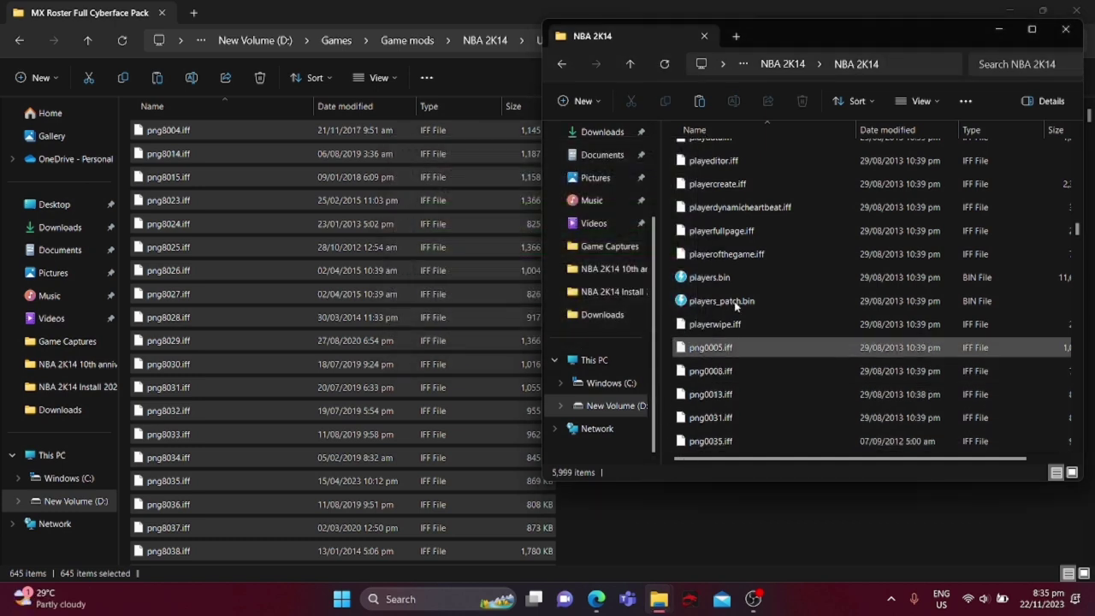
# Go back to the Update mod folder and look through the remaining mod packs
pyautogui.click(6, 42)
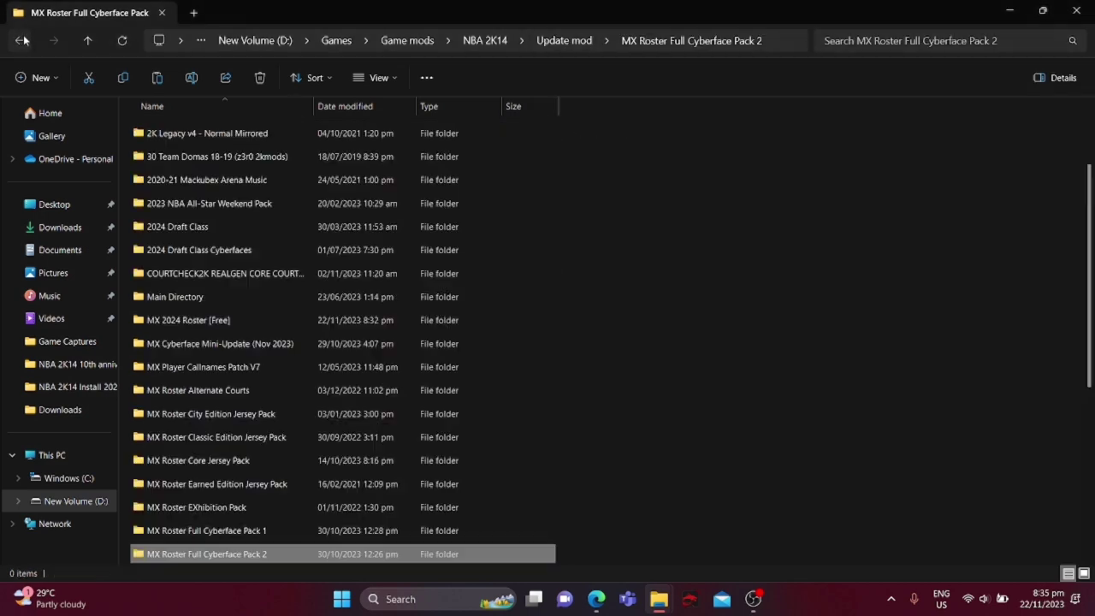
pyautogui.click(19, 40)
pyautogui.scroll(-5, 269, 423)
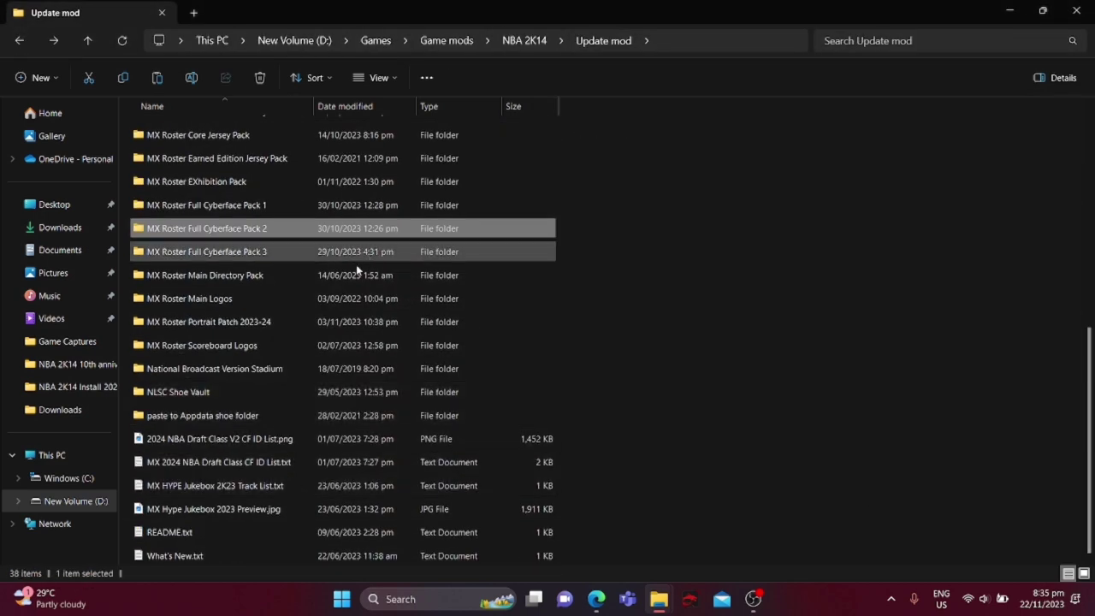
pyautogui.scroll(7, 366, 254)
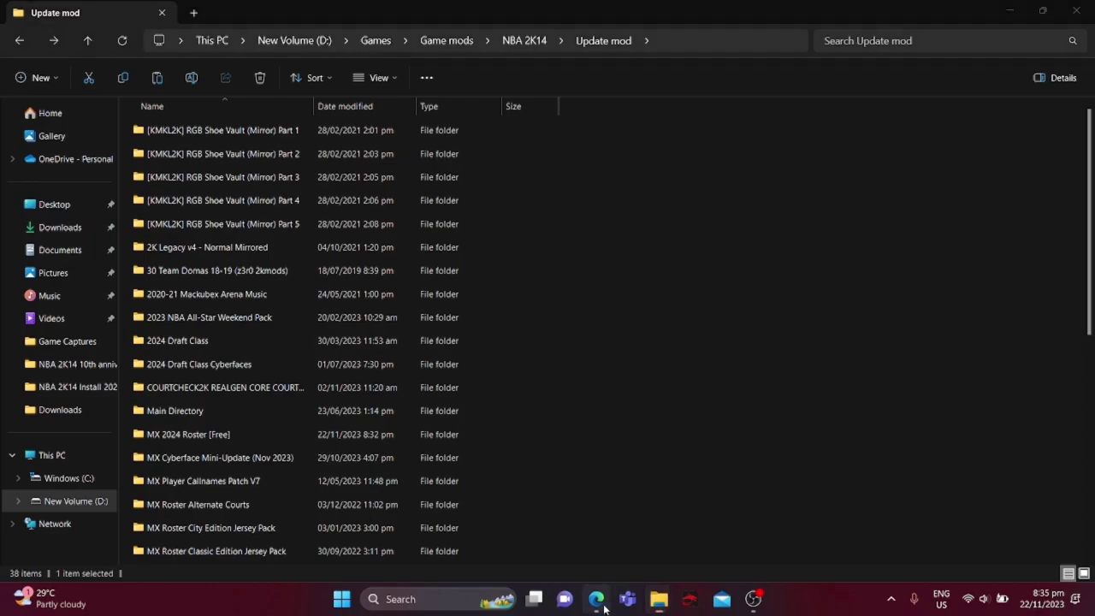
# Read through the remaining steps of the Mackubex installation guide in Edge for which packs go into the main directory
pyautogui.click(596, 599)
pyautogui.scroll(-2, 332, 308)
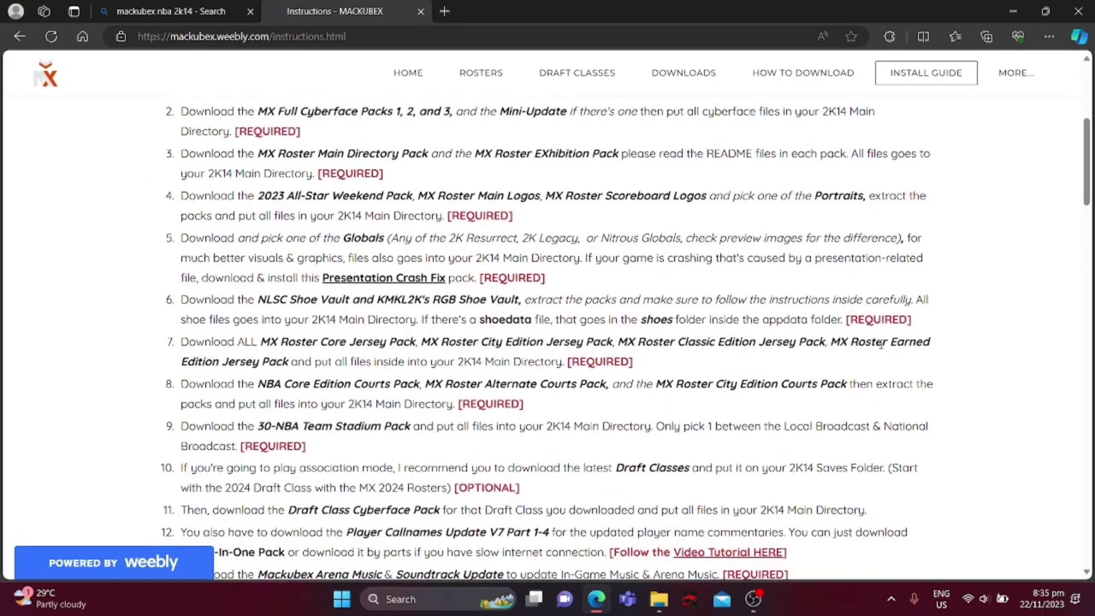
pyautogui.scroll(-3, 883, 336)
pyautogui.scroll(1, 779, 339)
pyautogui.scroll(2, 778, 338)
pyautogui.scroll(2, 385, 266)
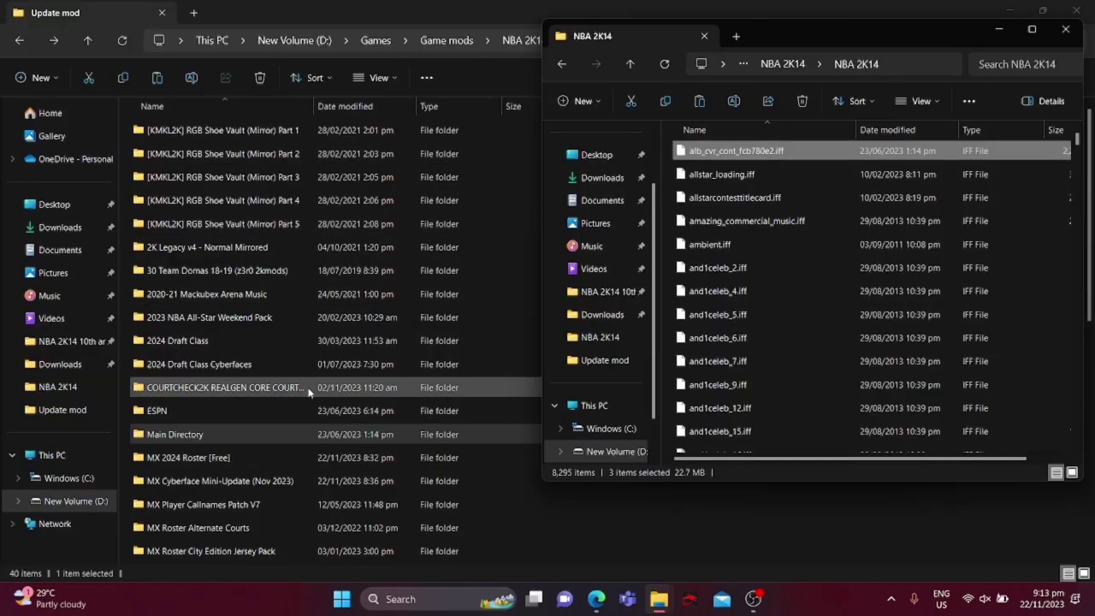
# Look over the packs in the Update mod folder and the updated files in the NBA 2K14 main directory
pyautogui.scroll(-6, 308, 399)
pyautogui.scroll(5, 313, 376)
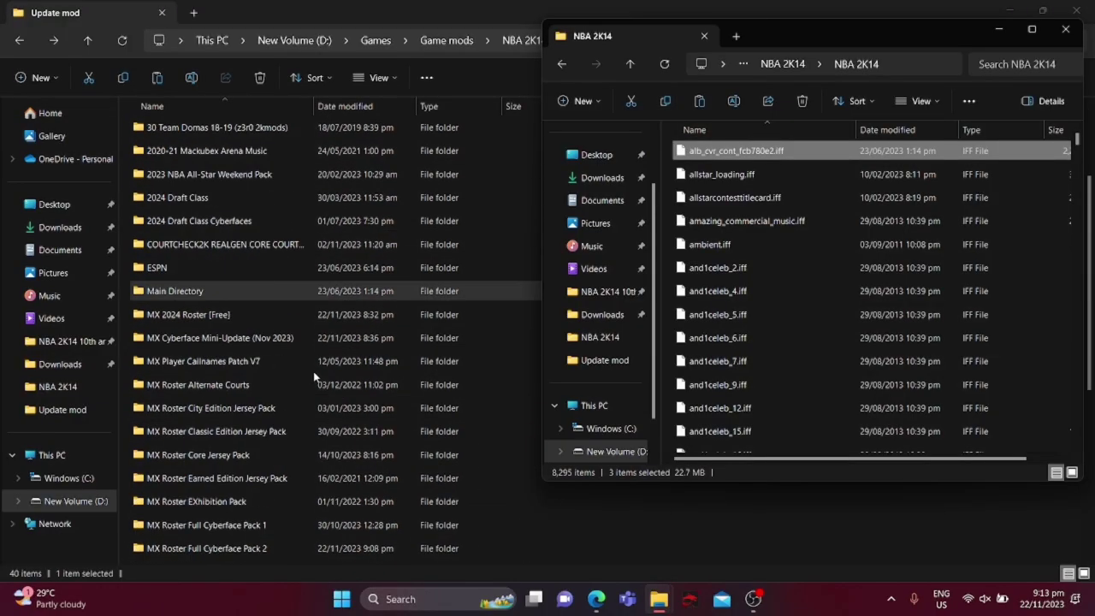
pyautogui.scroll(2, 313, 377)
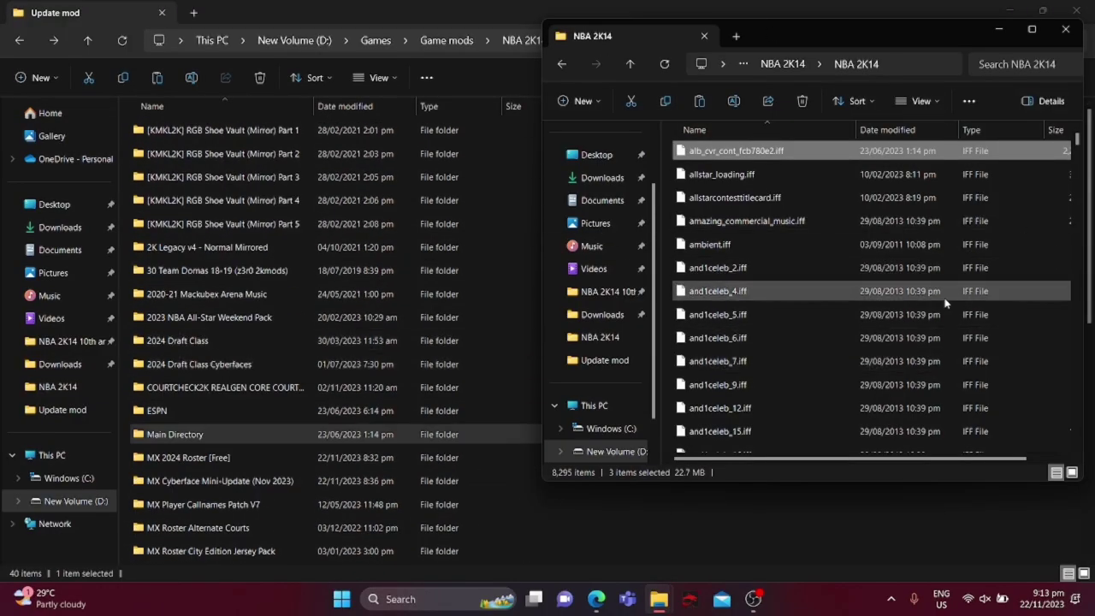
pyautogui.scroll(-4, 932, 304)
pyautogui.scroll(7, 922, 308)
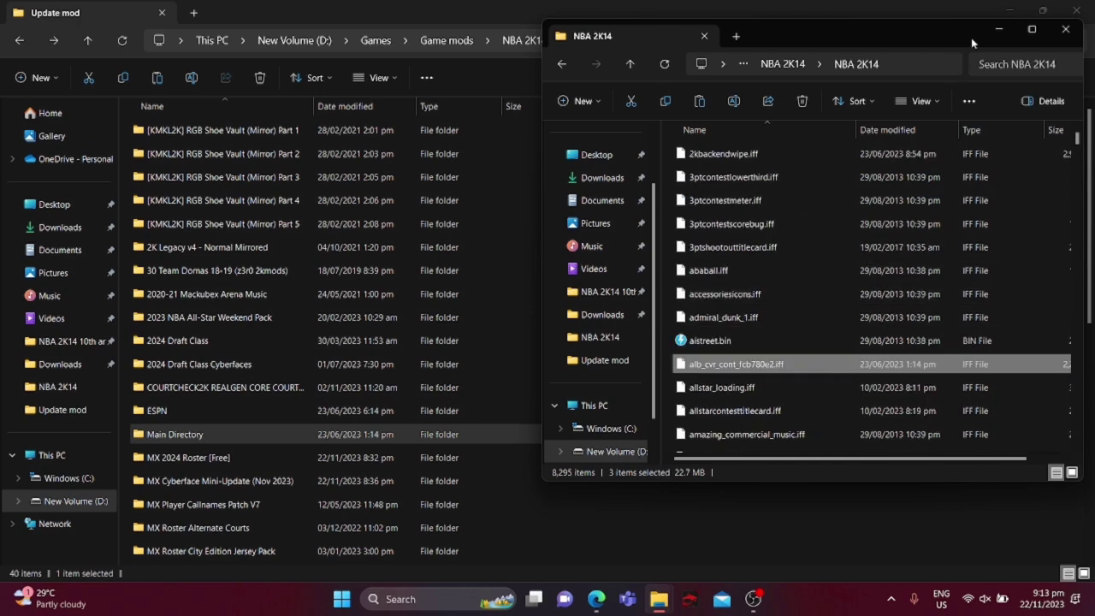
# Minimize the File Explorer and OBS windows, and launch the game from the nba2k14.exe shortcut in the Games folder
pyautogui.click(999, 29)
pyautogui.click(1011, 11)
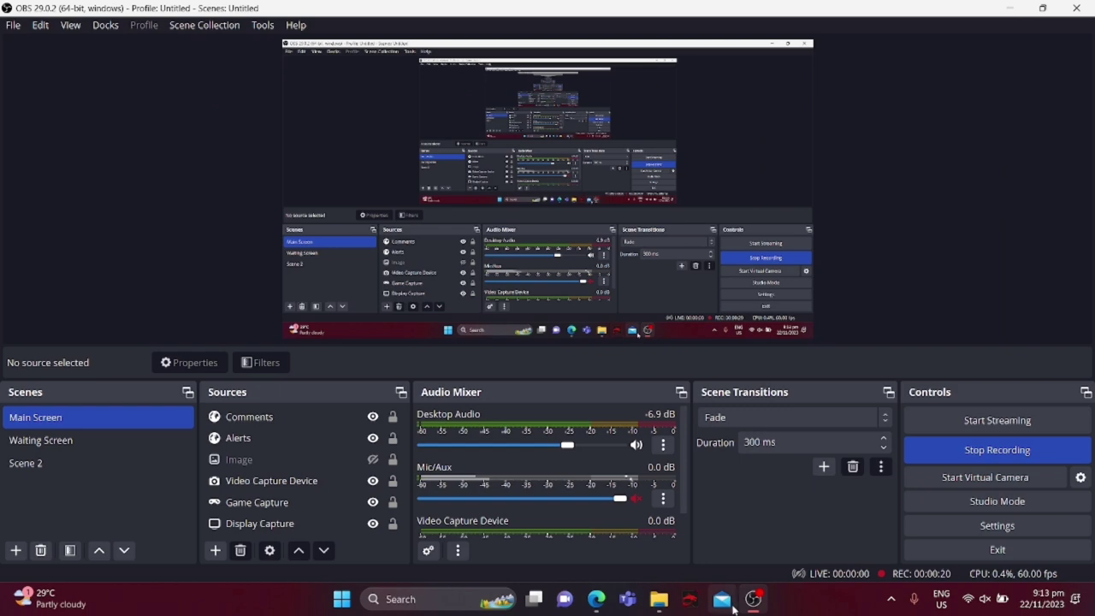
pyautogui.click(1010, 8)
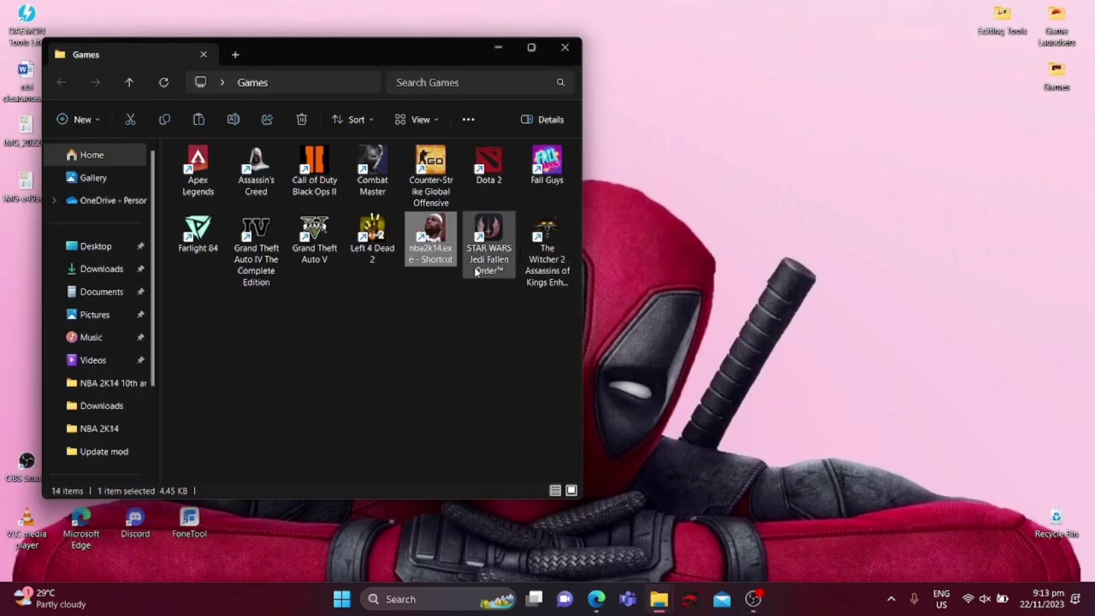
pyautogui.doubleClick(425, 254)
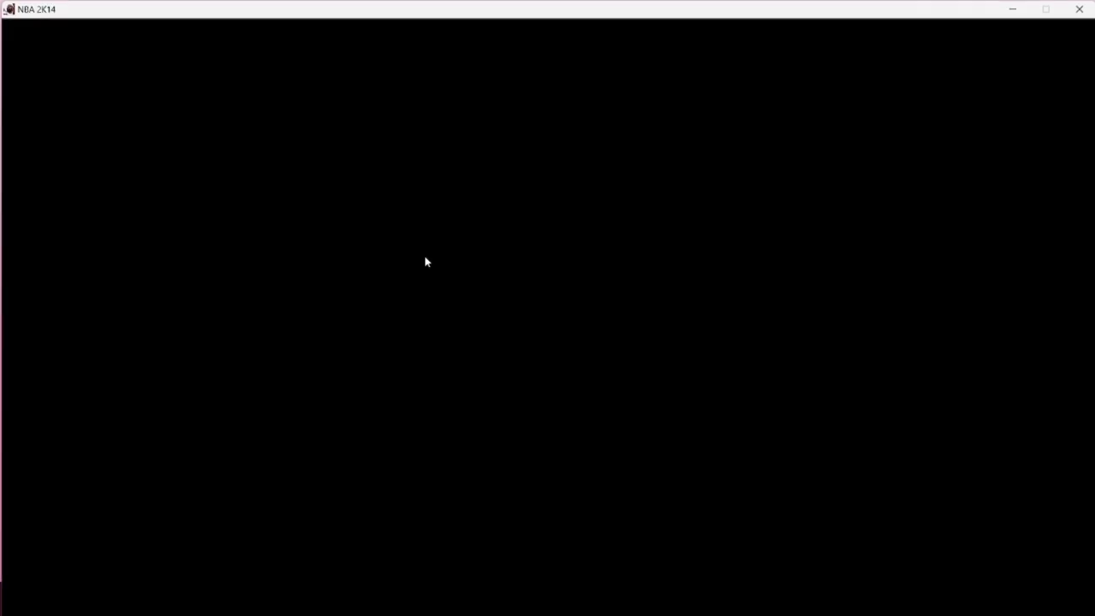